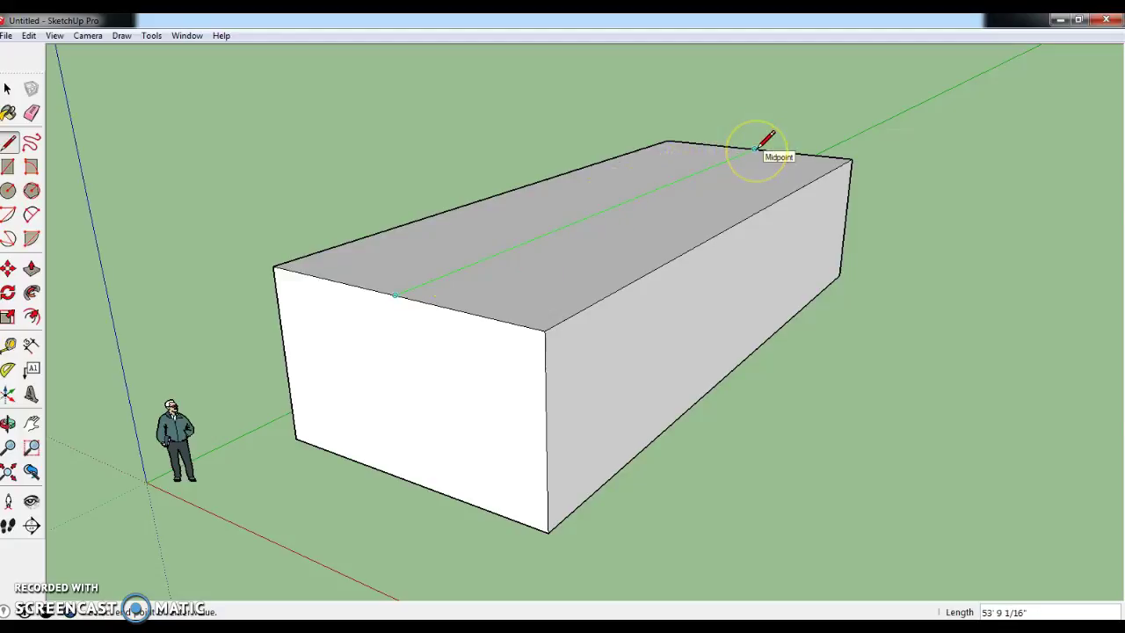
Step: Draw a line joining the midpoints of the box's short top edges and raise it about 7' 9" to form a gable roof
{"action": "left_click", "coordinate": [757, 148]}
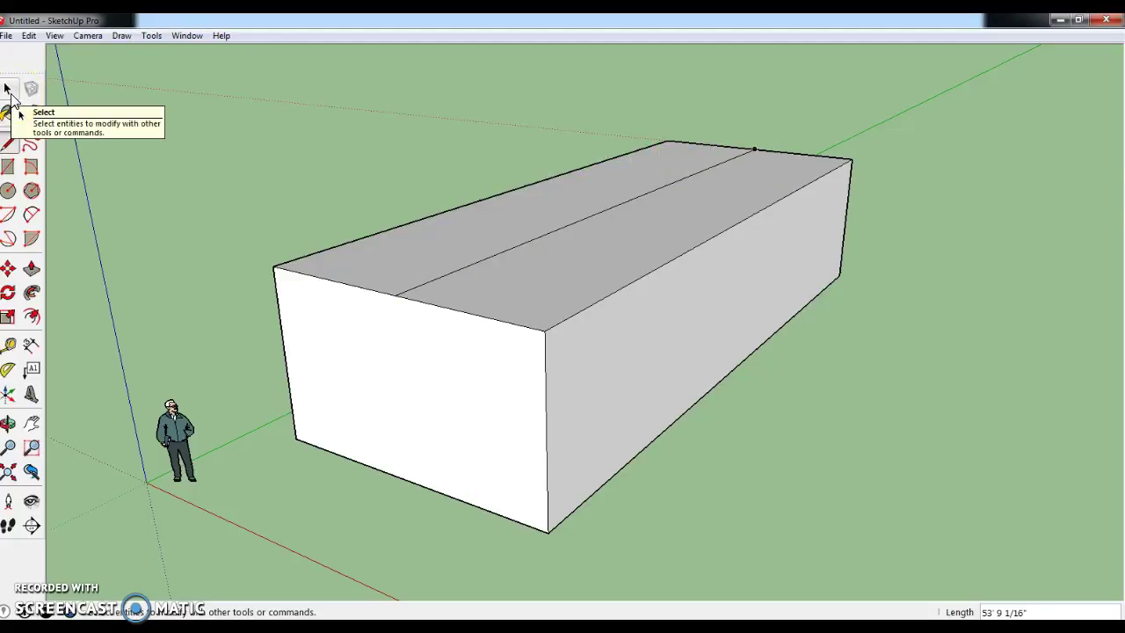
{"action": "left_click", "coordinate": [7, 90]}
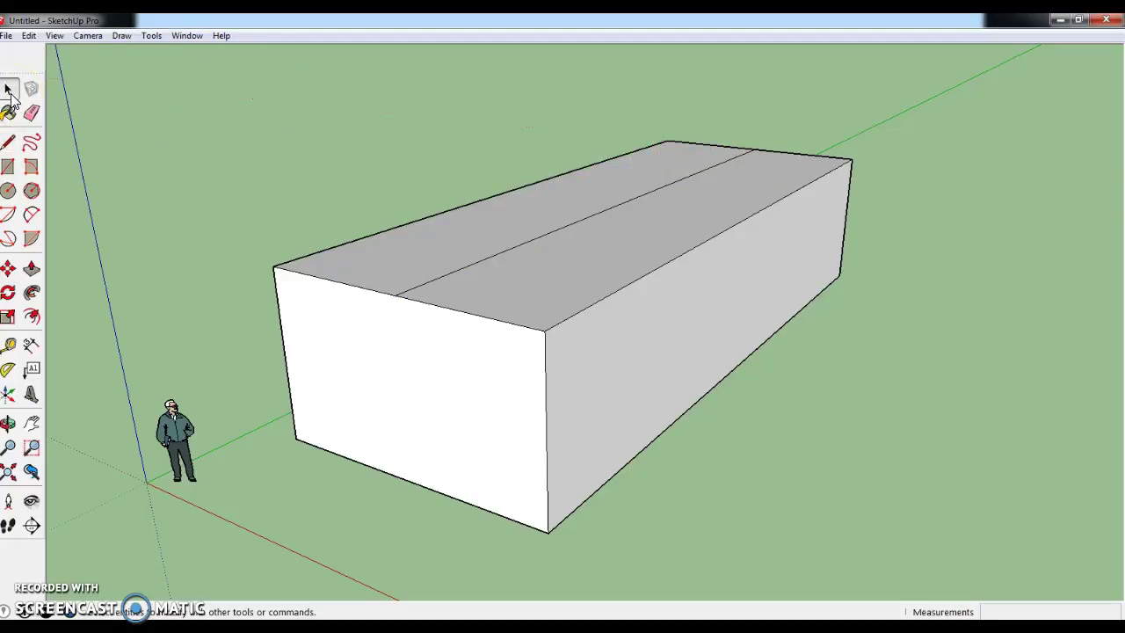
{"action": "left_click", "coordinate": [434, 281]}
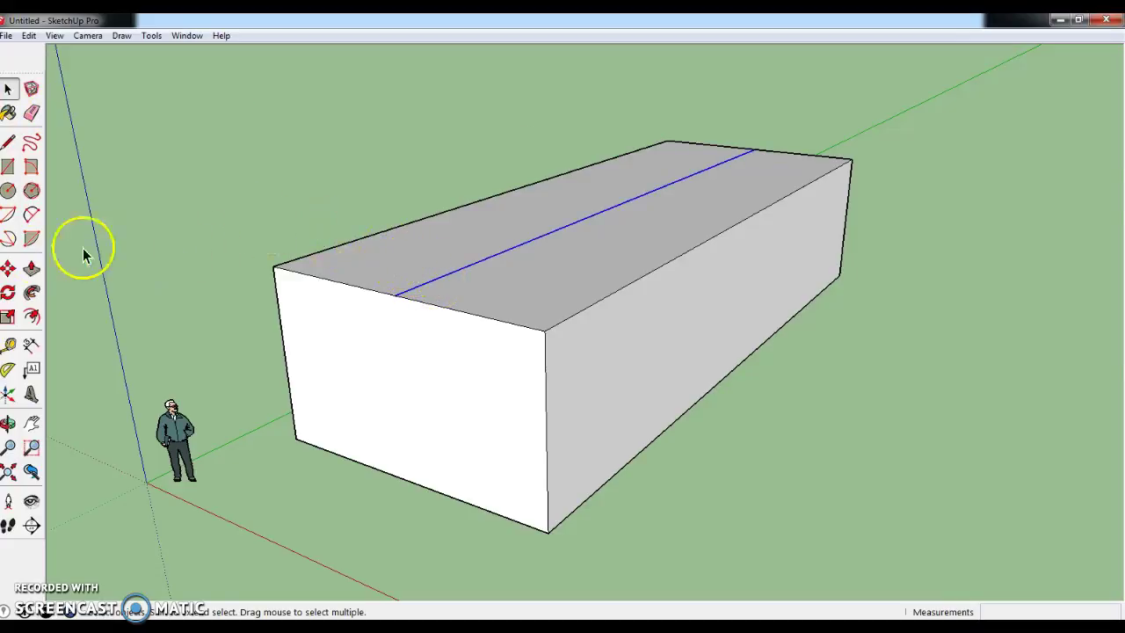
{"action": "left_click", "coordinate": [10, 273]}
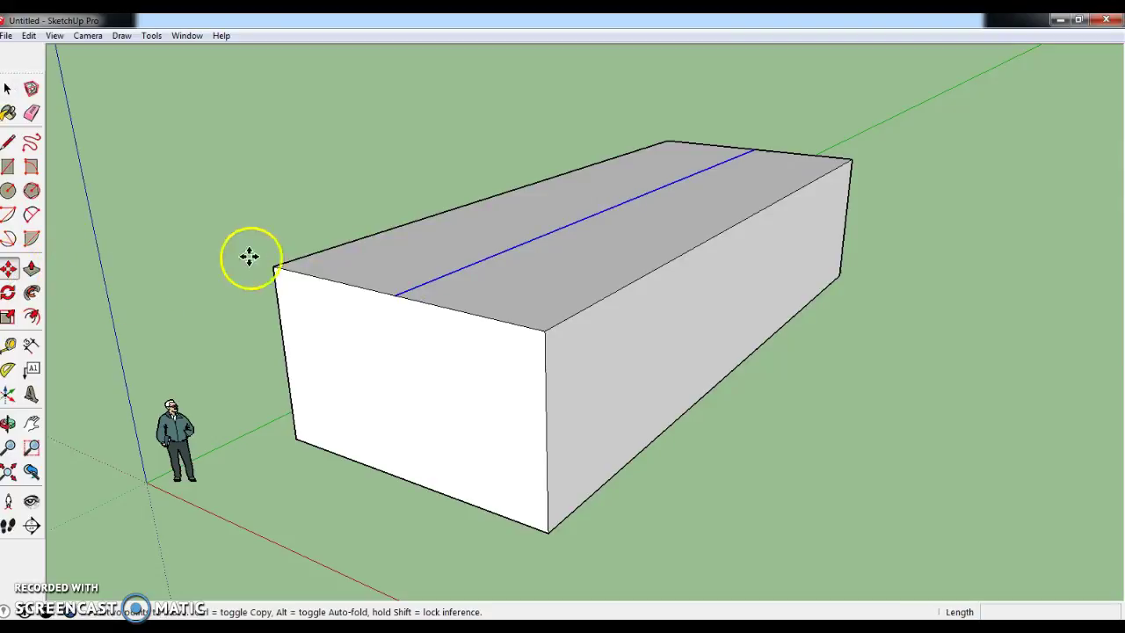
{"action": "left_click", "coordinate": [436, 279]}
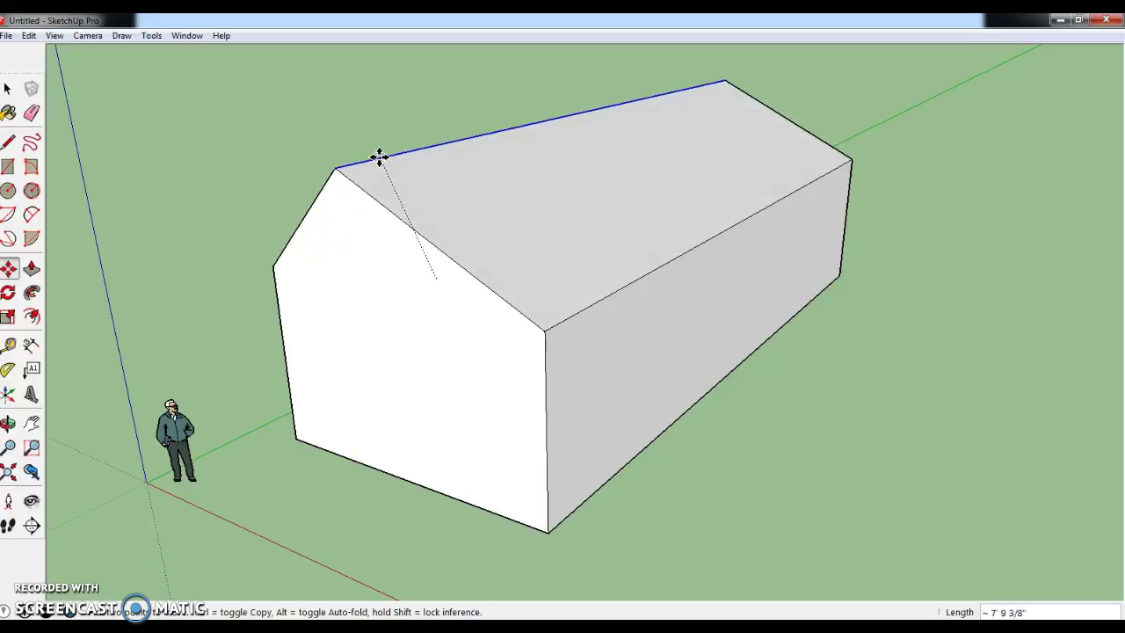
{"action": "left_click", "coordinate": [378, 156]}
{"action": "left_click", "coordinate": [753, 326]}
{"action": "left_click", "coordinate": [771, 324]}
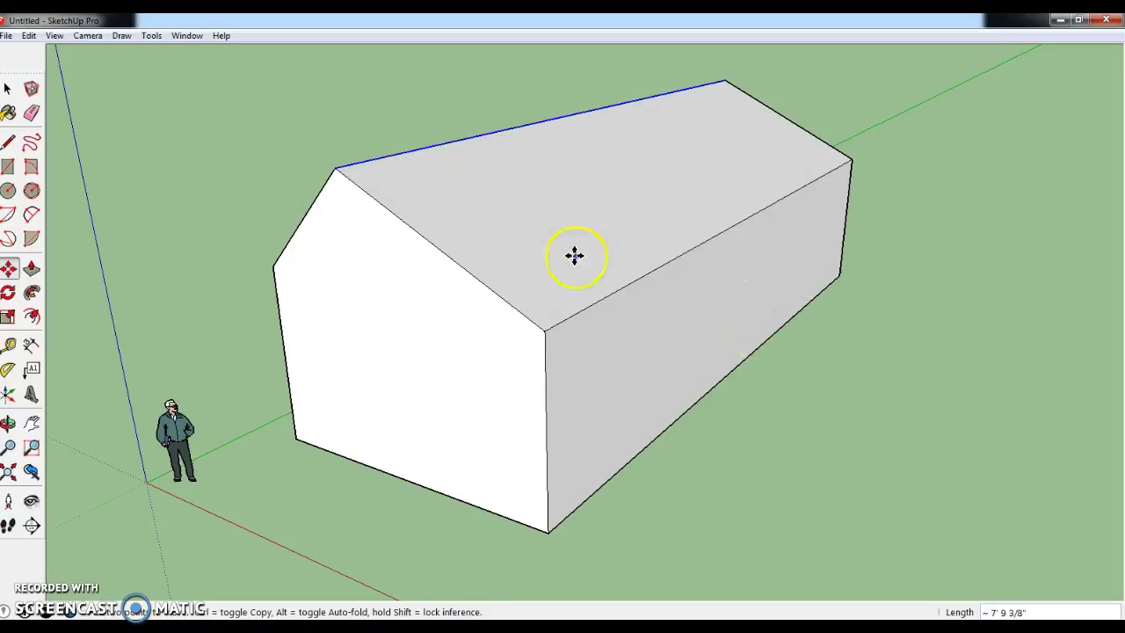
Step: Draw a closed chimney profile above the front gable's right slope, with its outer vertical edge about 5' 2" long
{"action": "middle_click_drag", "start_coordinate": [344, 285], "coordinate": [516, 228]}
{"action": "scroll", "coordinate": [516, 228], "scroll_direction": "down", "scroll_amount": 3}
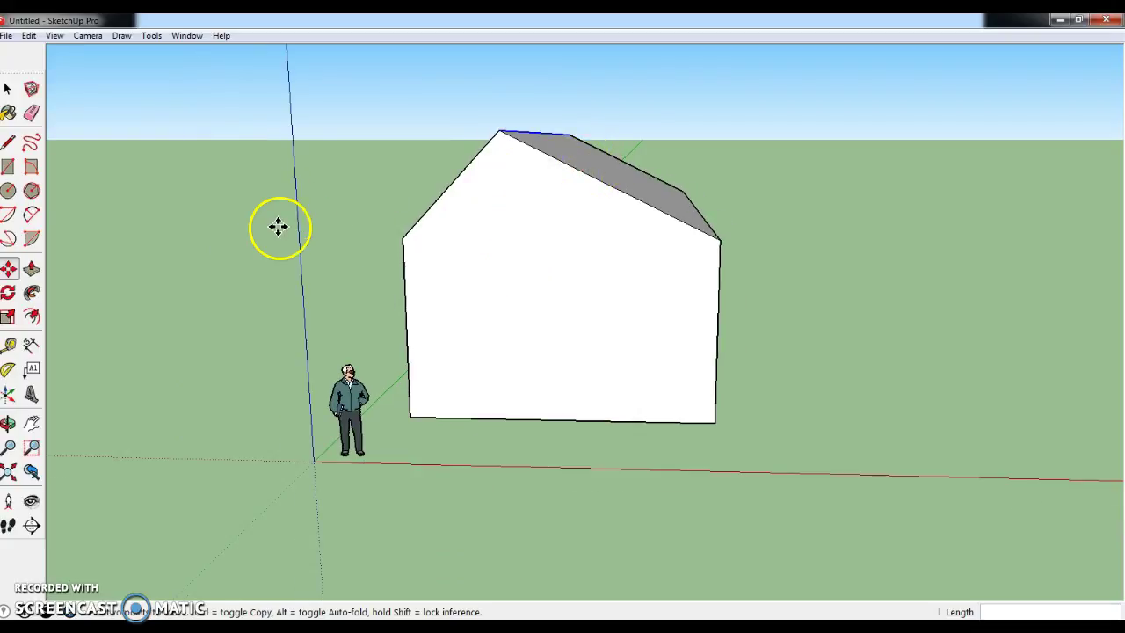
{"action": "left_click", "coordinate": [8, 141]}
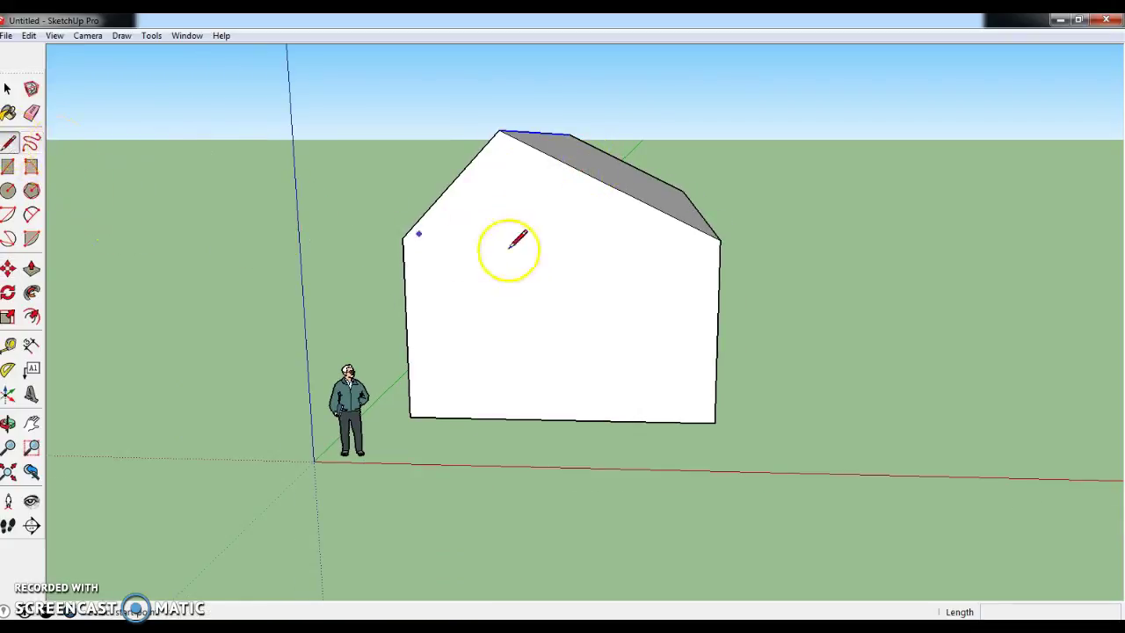
{"action": "left_click", "coordinate": [571, 167]}
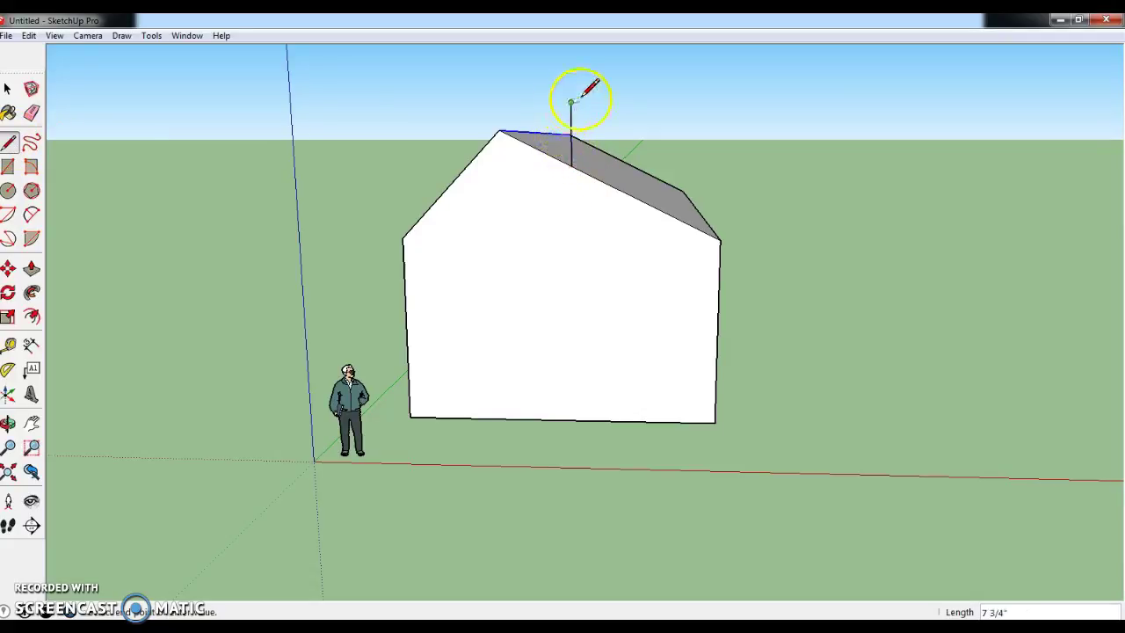
{"action": "left_click", "coordinate": [611, 102]}
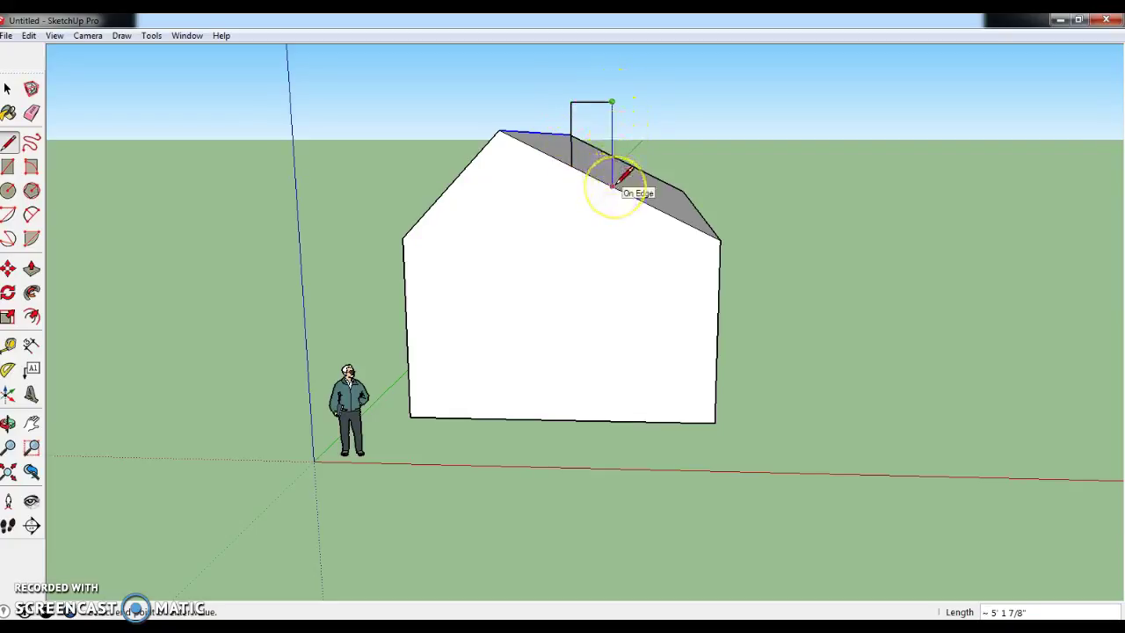
{"action": "left_click", "coordinate": [612, 187]}
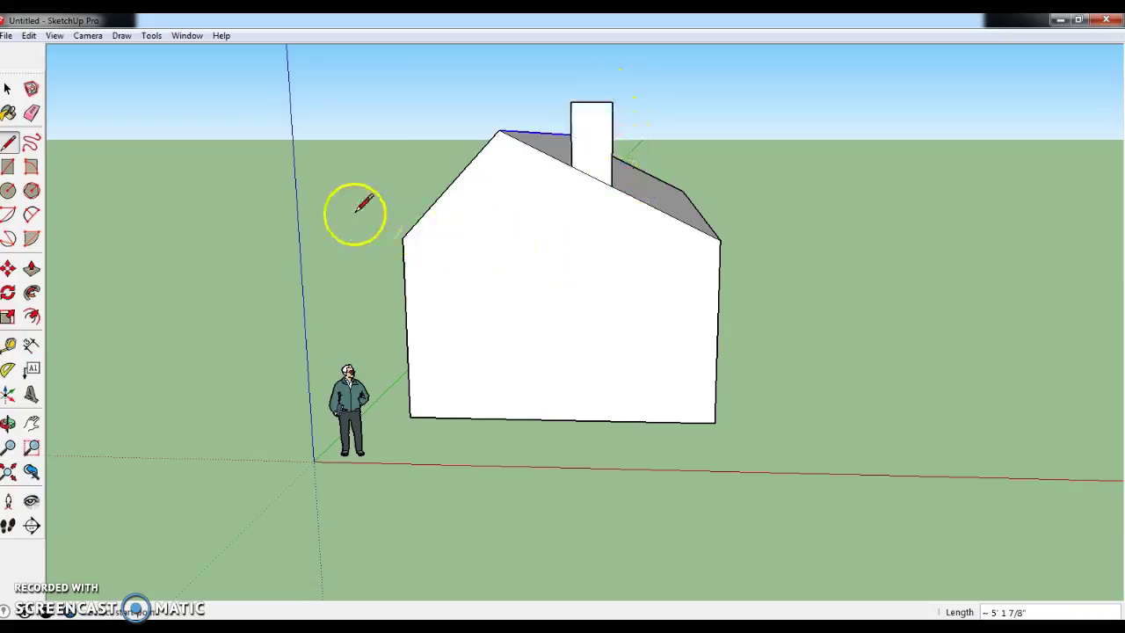
Step: Extrude the chimney profile about 12' 2" back over the roof with Push/Pull
{"action": "key", "text": "o"}
{"action": "mouse_move", "coordinate": [271, 251]}
{"action": "left_mouse_down"}
{"action": "mouse_move", "coordinate": [140, 296]}
{"action": "mouse_move", "coordinate": [202, 261]}
{"action": "left_mouse_up"}
{"action": "key", "text": "l"}
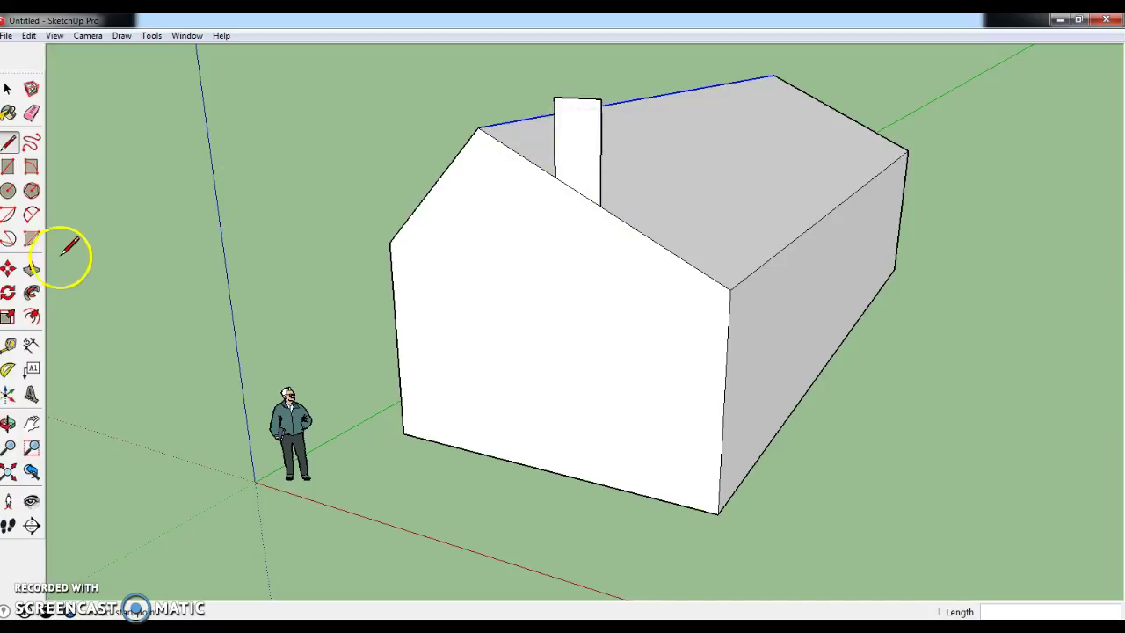
{"action": "left_click", "coordinate": [32, 270]}
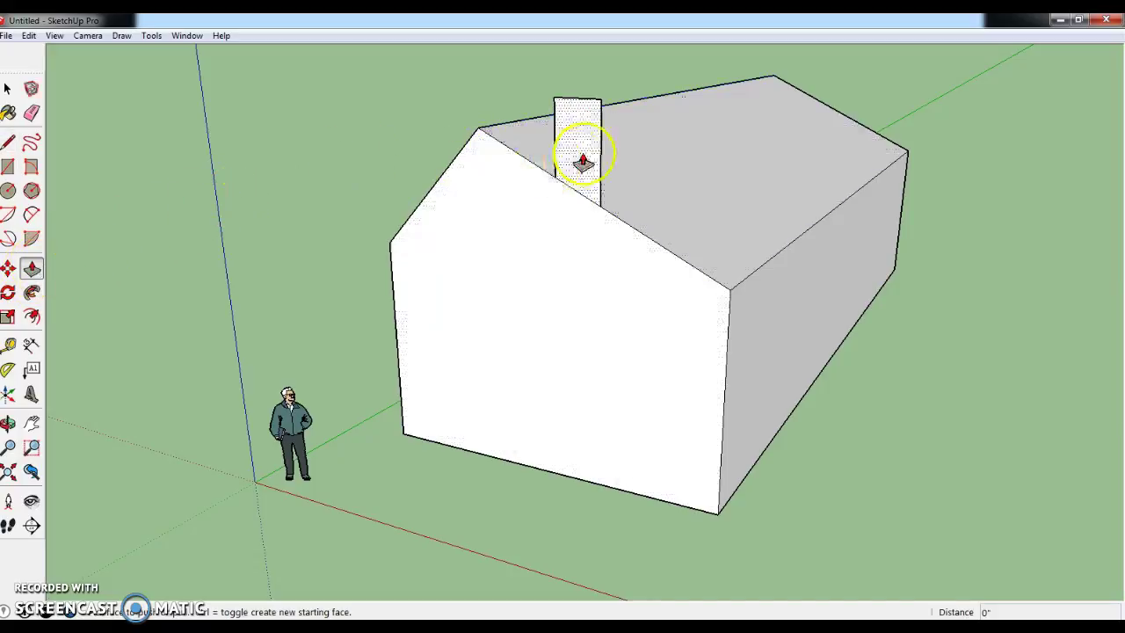
{"action": "left_click_drag", "start_coordinate": [583, 161], "coordinate": [673, 115]}
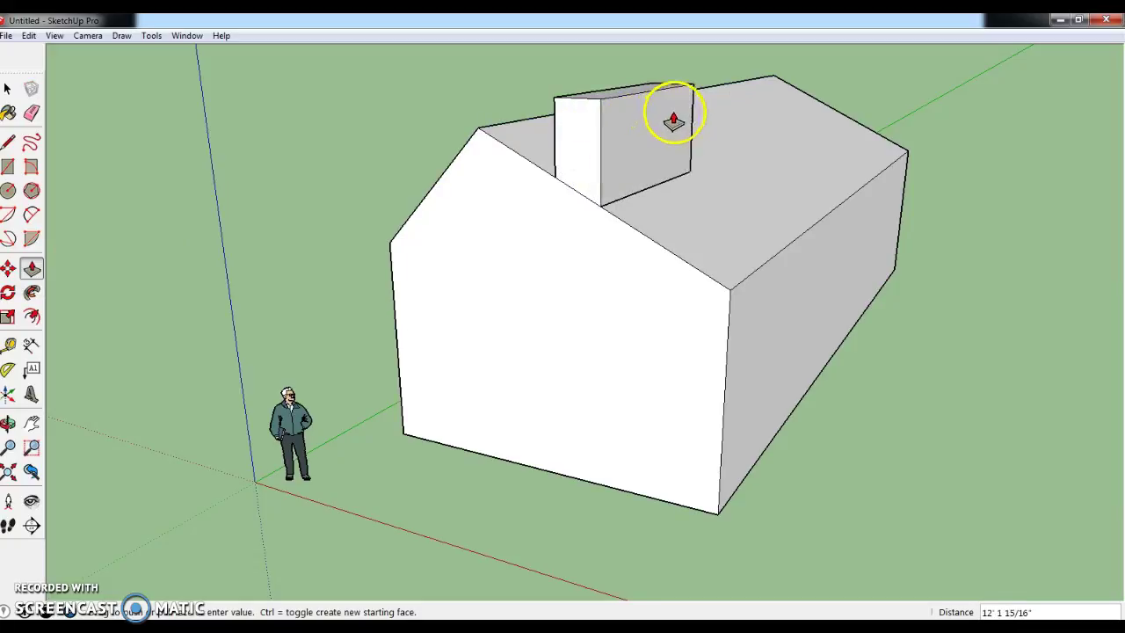
Step: Push the chimney's front face back about 6' 6" from the gable and erase the leftover edges on the roof
{"action": "left_click_drag", "start_coordinate": [573, 133], "coordinate": [633, 114]}
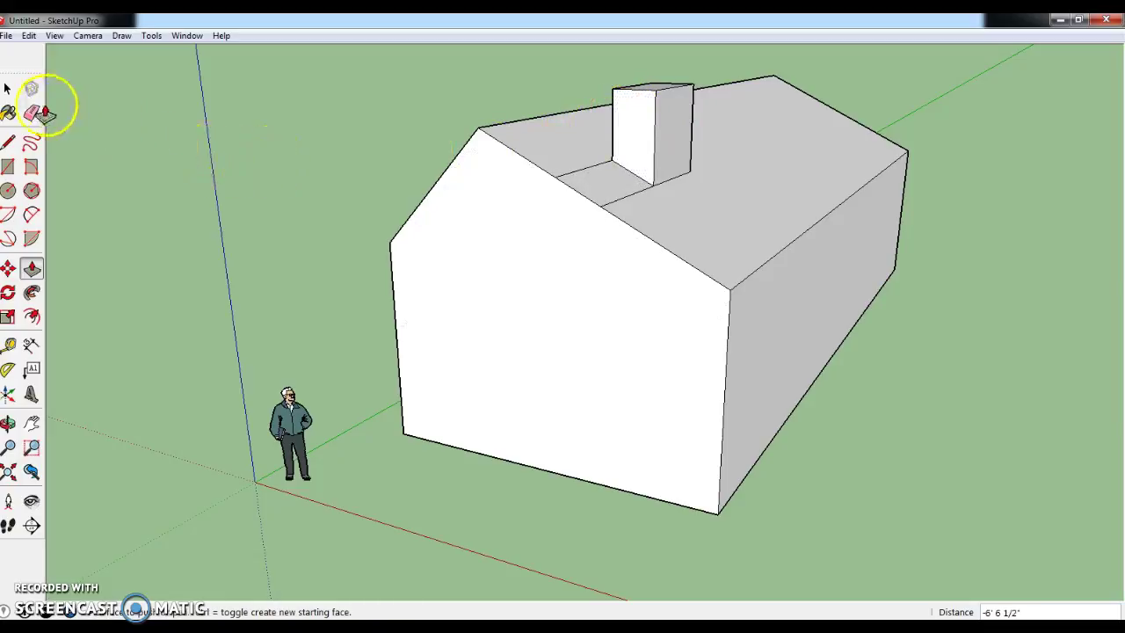
{"action": "left_click", "coordinate": [31, 112]}
{"action": "left_click_drag", "start_coordinate": [583, 154], "coordinate": [644, 209]}
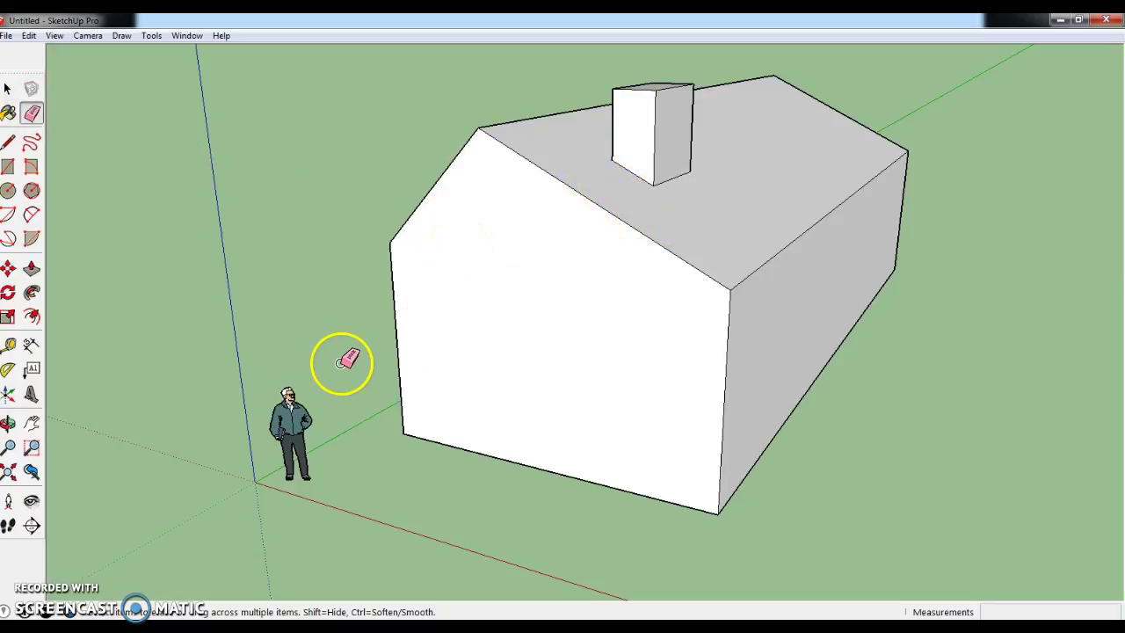
Step: Open the 3D Warehouse model library and search it for shrubs
{"action": "scroll", "coordinate": [256, 336], "scroll_direction": "down", "scroll_amount": 2}
{"action": "scroll", "coordinate": [256, 335], "scroll_direction": "down", "scroll_amount": 1}
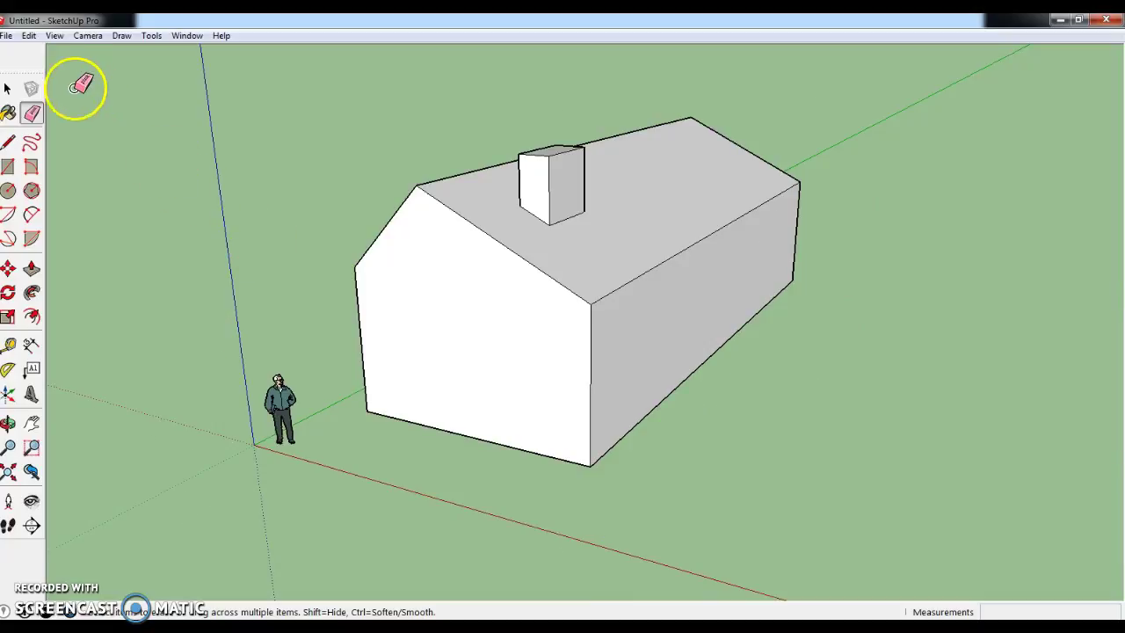
{"action": "left_click", "coordinate": [6, 36]}
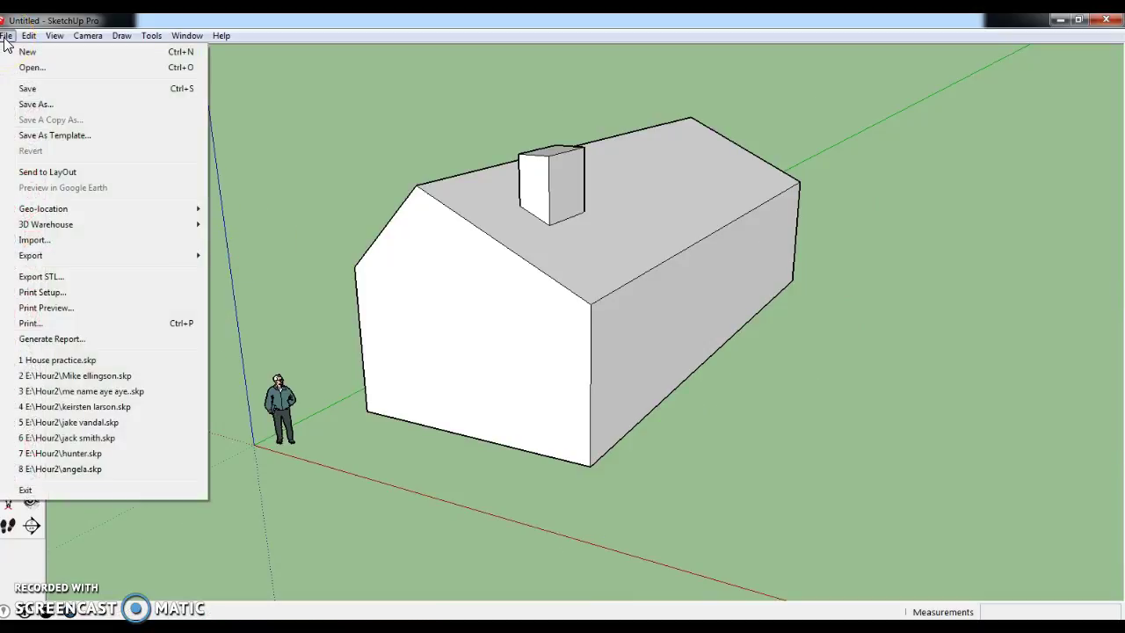
{"action": "mouse_move", "coordinate": [46, 231]}
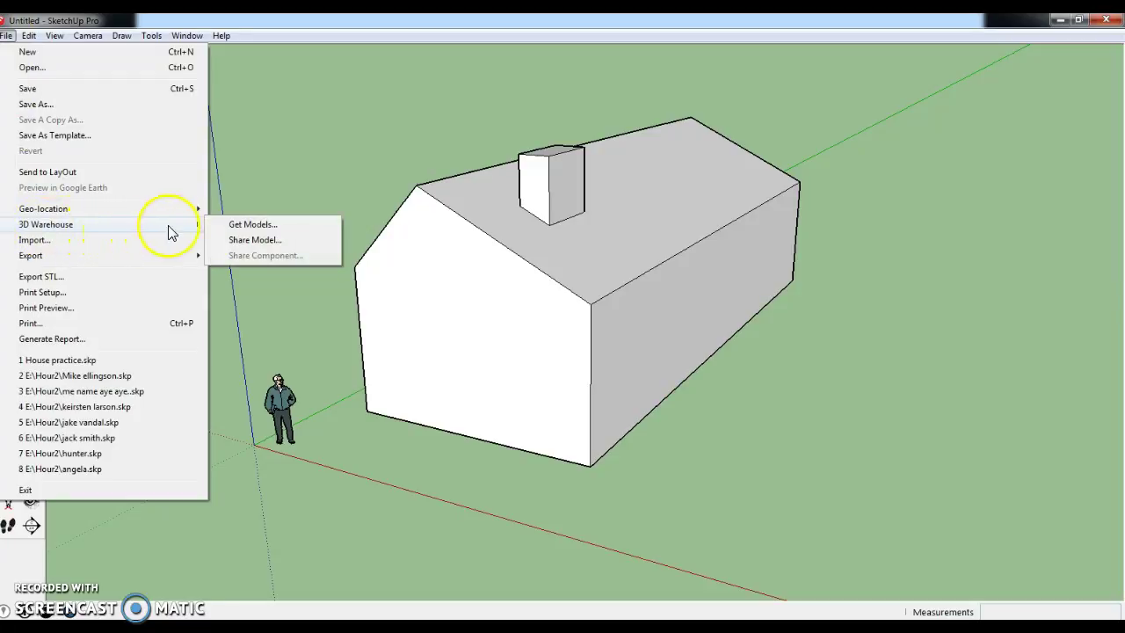
{"action": "left_click", "coordinate": [251, 225]}
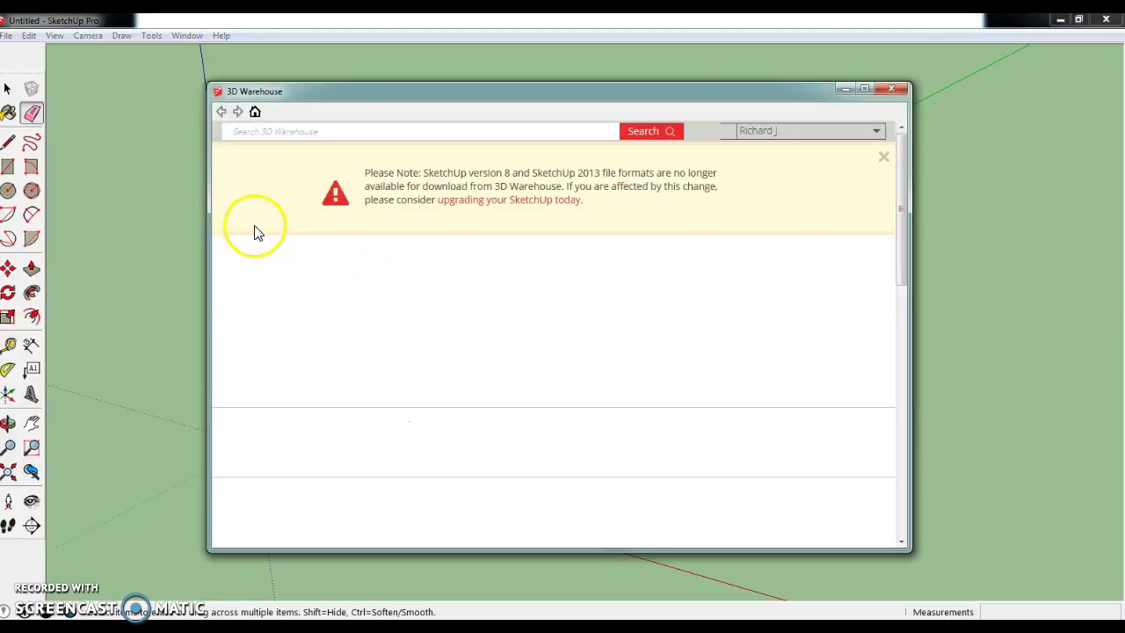
{"action": "left_click", "coordinate": [303, 135]}
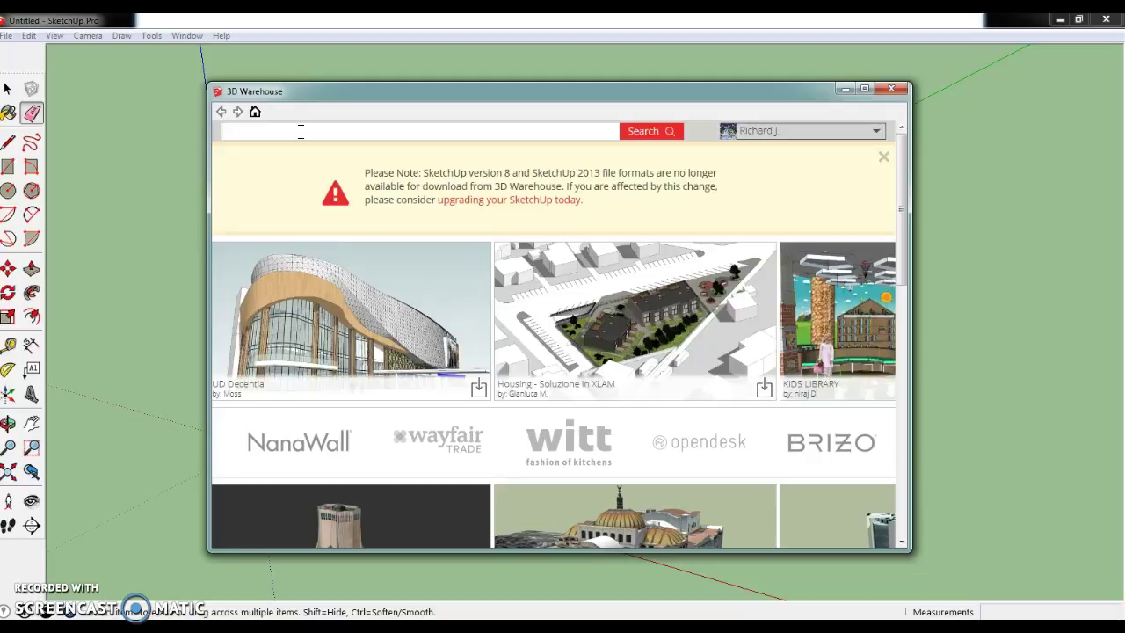
{"action": "type", "text": "shru"}
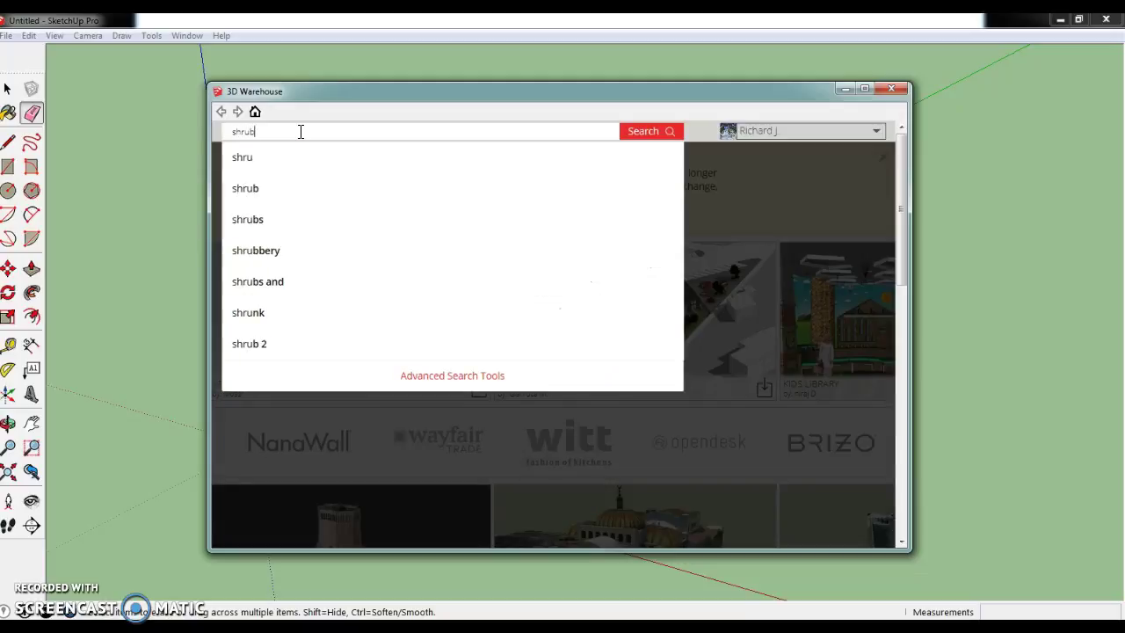
{"action": "type", "text": "b"}
{"action": "key", "text": "Return"}
{"action": "left_click", "coordinate": [301, 131]}
{"action": "type", "text": "s"}
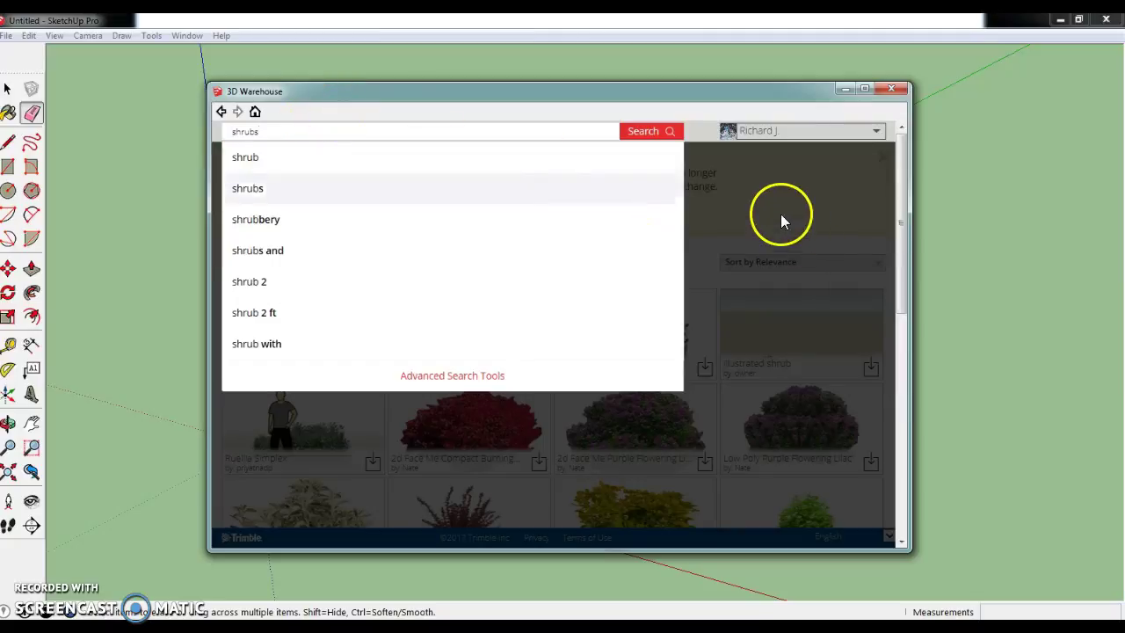
{"action": "key", "text": "Return"}
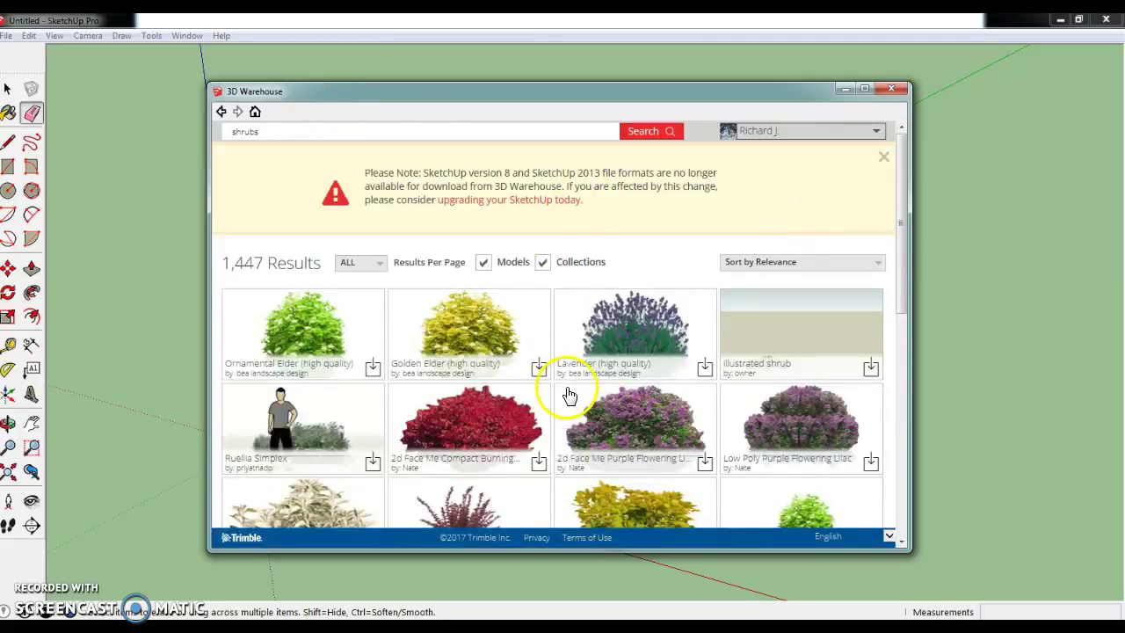
Step: Load the 2d Face Me Oak Leaf Hydrangea directly into the model and place it beside the house's near front corner
{"action": "scroll", "coordinate": [562, 395], "scroll_direction": "down", "scroll_amount": 2}
{"action": "scroll", "coordinate": [539, 398], "scroll_direction": "down", "scroll_amount": 3}
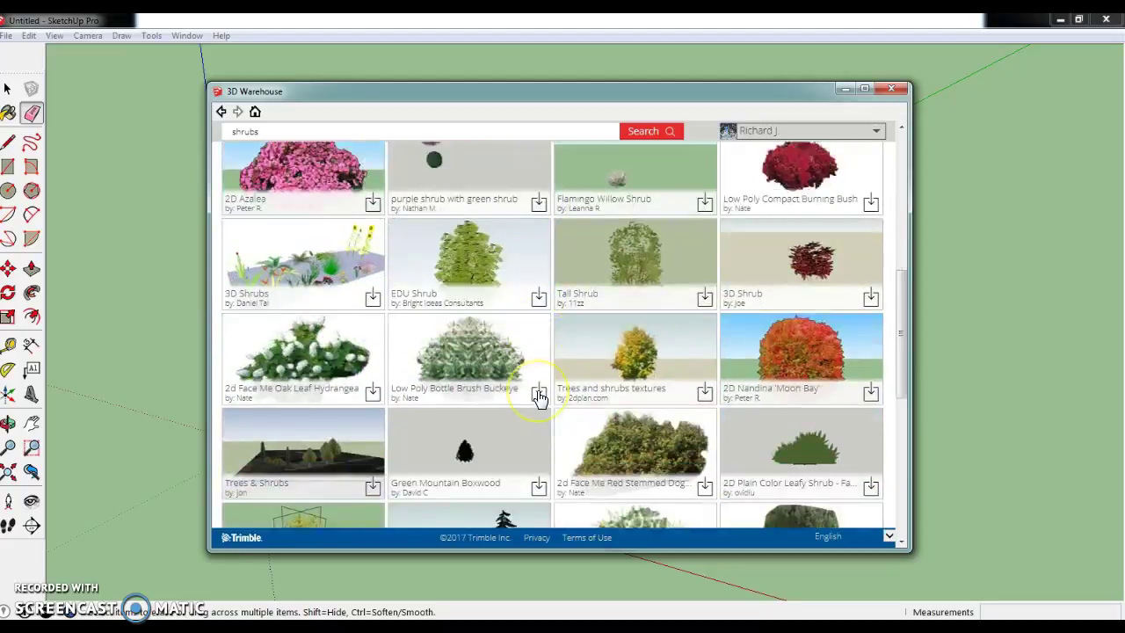
{"action": "scroll", "coordinate": [540, 398], "scroll_direction": "up", "scroll_amount": 1}
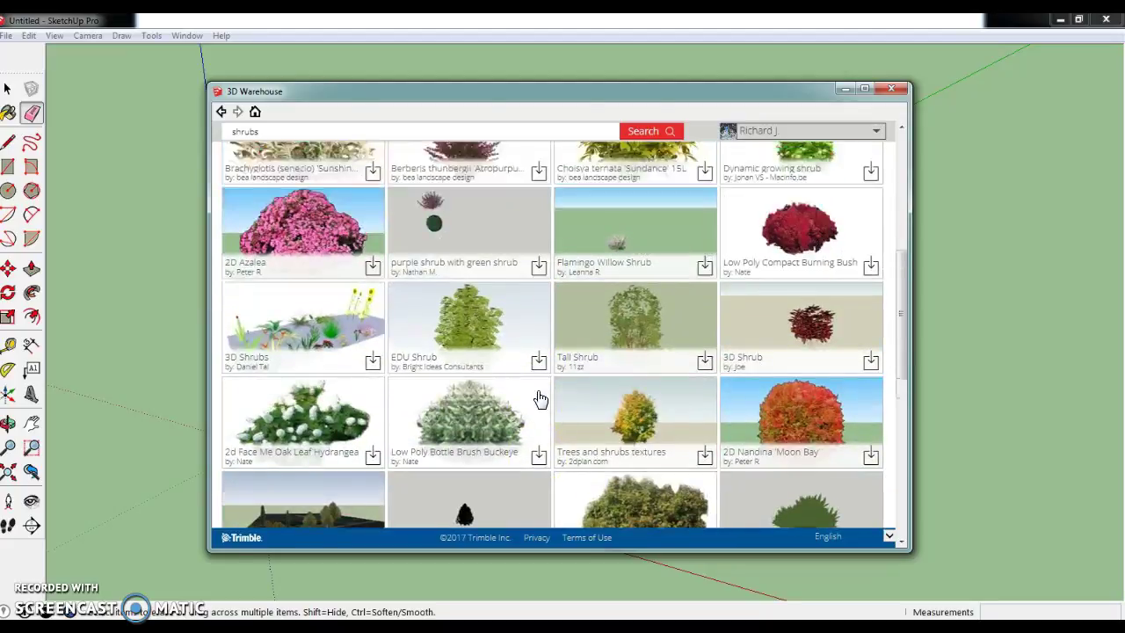
{"action": "left_click", "coordinate": [306, 425]}
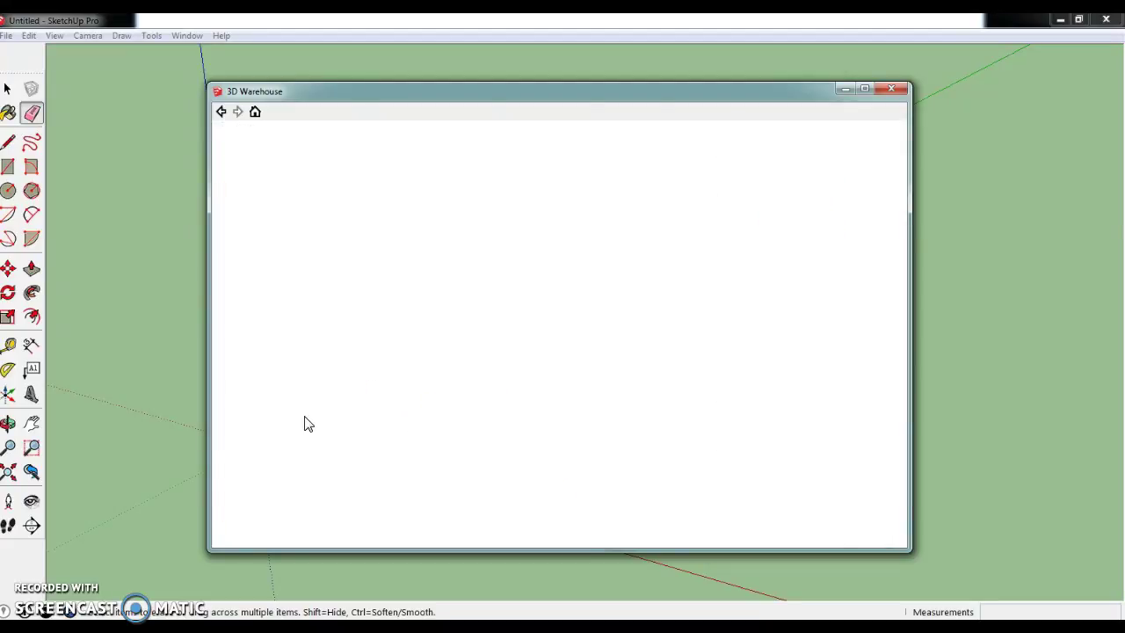
{"action": "left_click", "coordinate": [818, 265]}
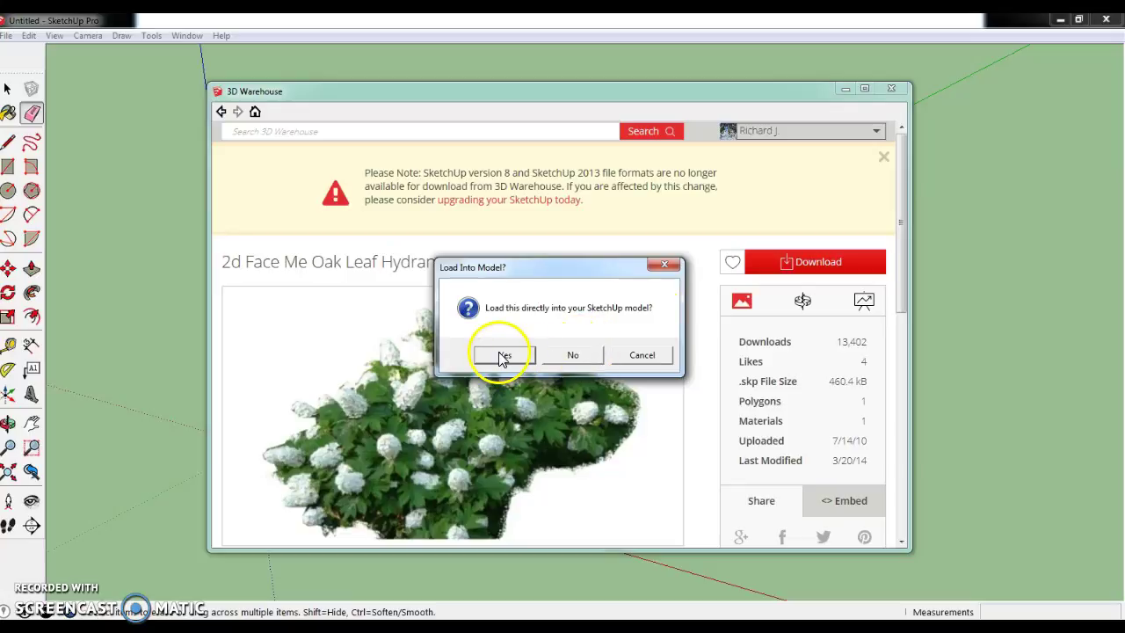
{"action": "left_click", "coordinate": [502, 354]}
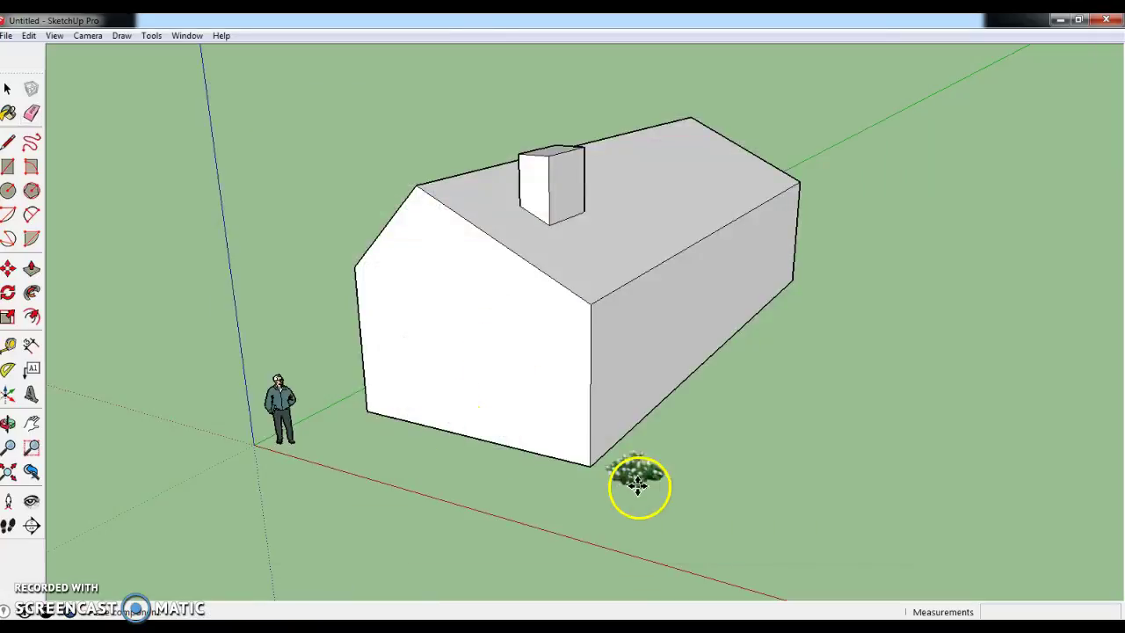
{"action": "left_click", "coordinate": [645, 464]}
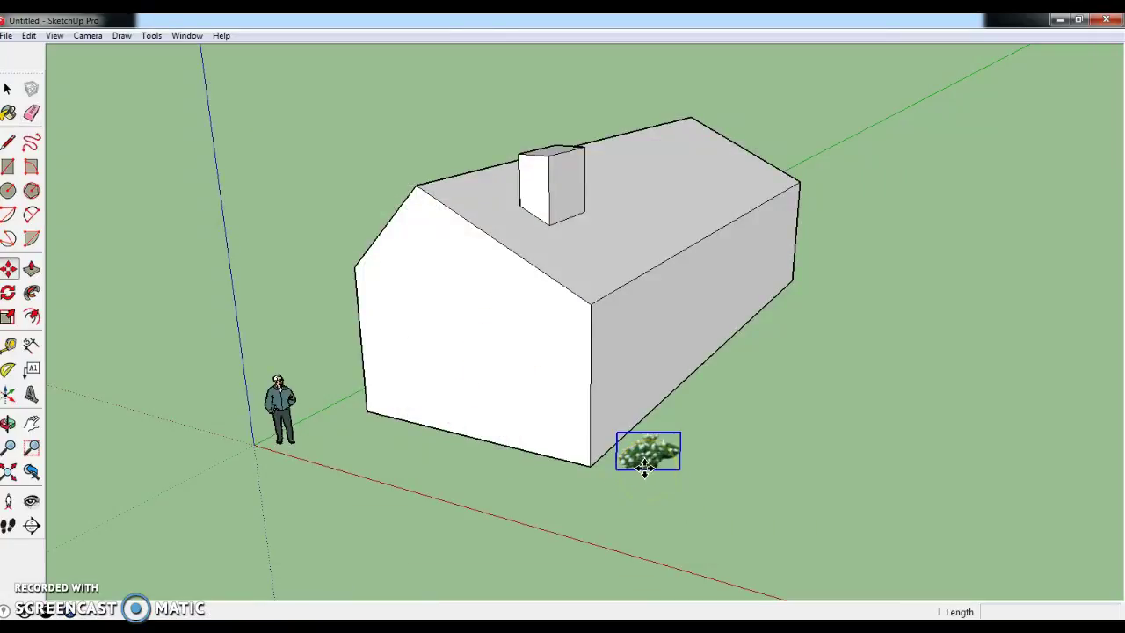
Step: Scale the hydrangea uniformly by 2.00 and move it about 27' 6" along the long side wall to the rear corner
{"action": "left_click", "coordinate": [9, 321]}
{"action": "left_click_drag", "start_coordinate": [679, 432], "coordinate": [747, 394]}
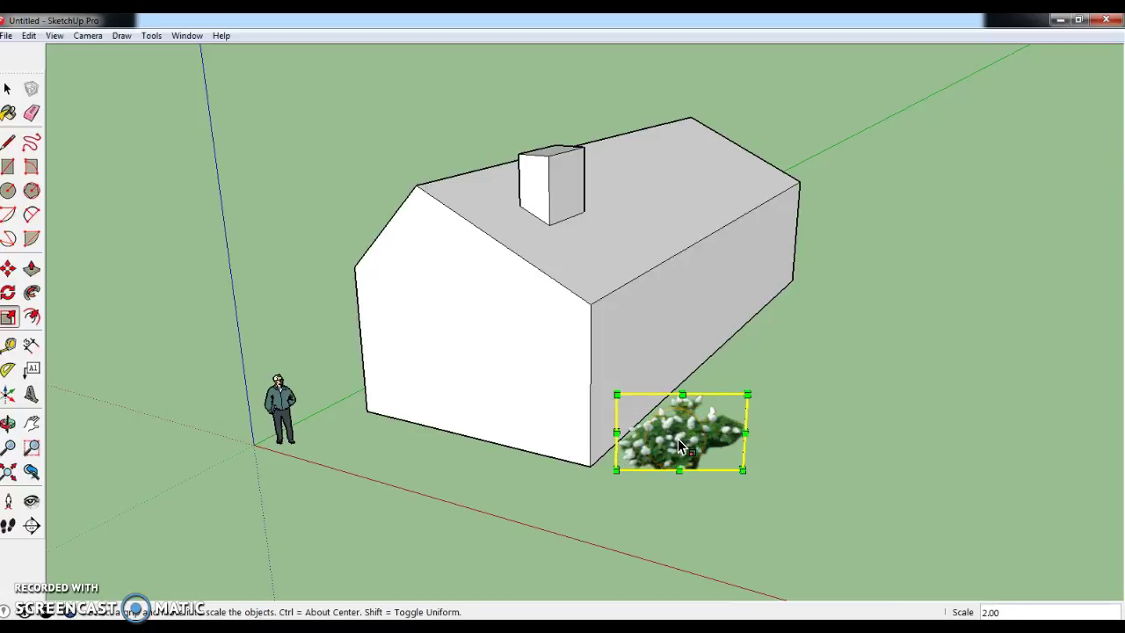
{"action": "key", "text": "m"}
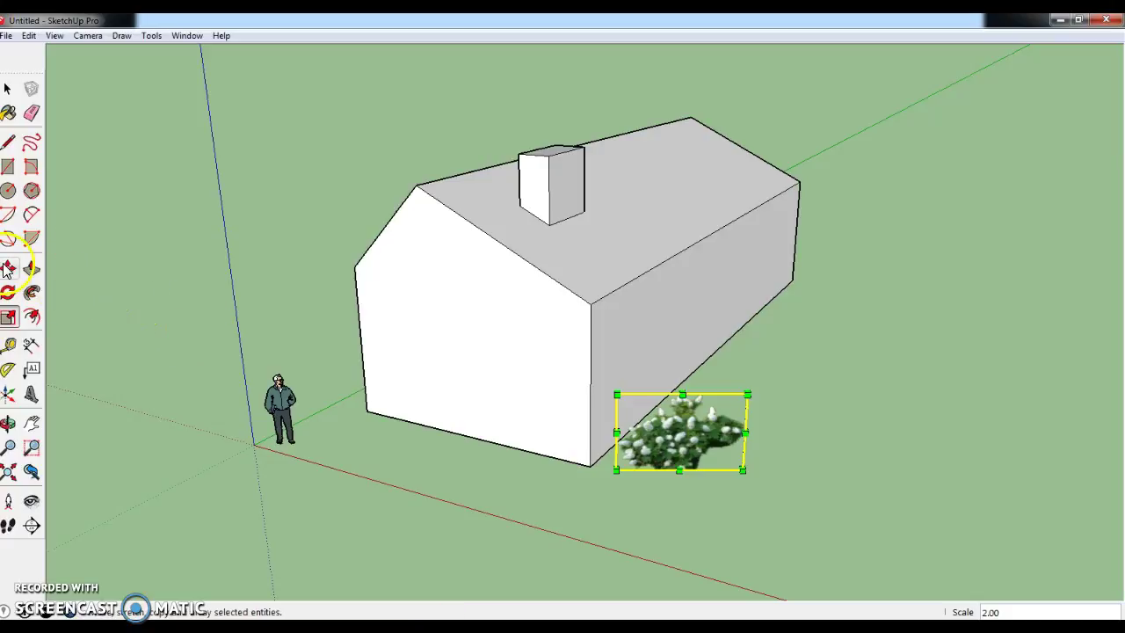
{"action": "left_click_drag", "start_coordinate": [700, 459], "coordinate": [813, 345]}
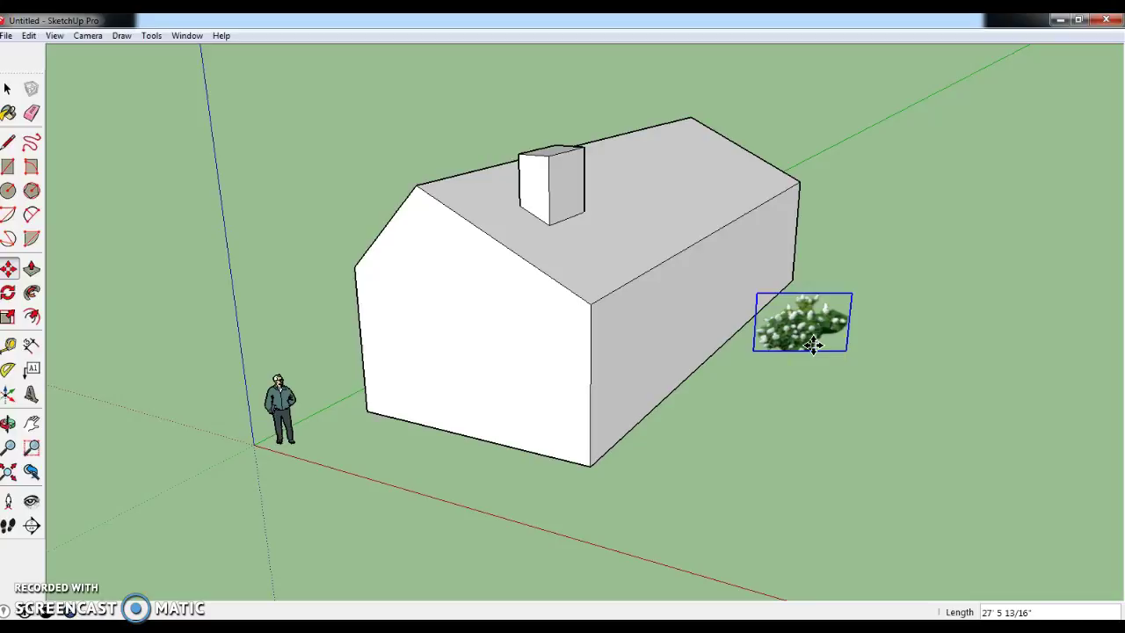
Step: Copy the hydrangea twice along the long side wall toward the near front corner, making a row of three shrubs
{"action": "key", "text": "ctrl"}
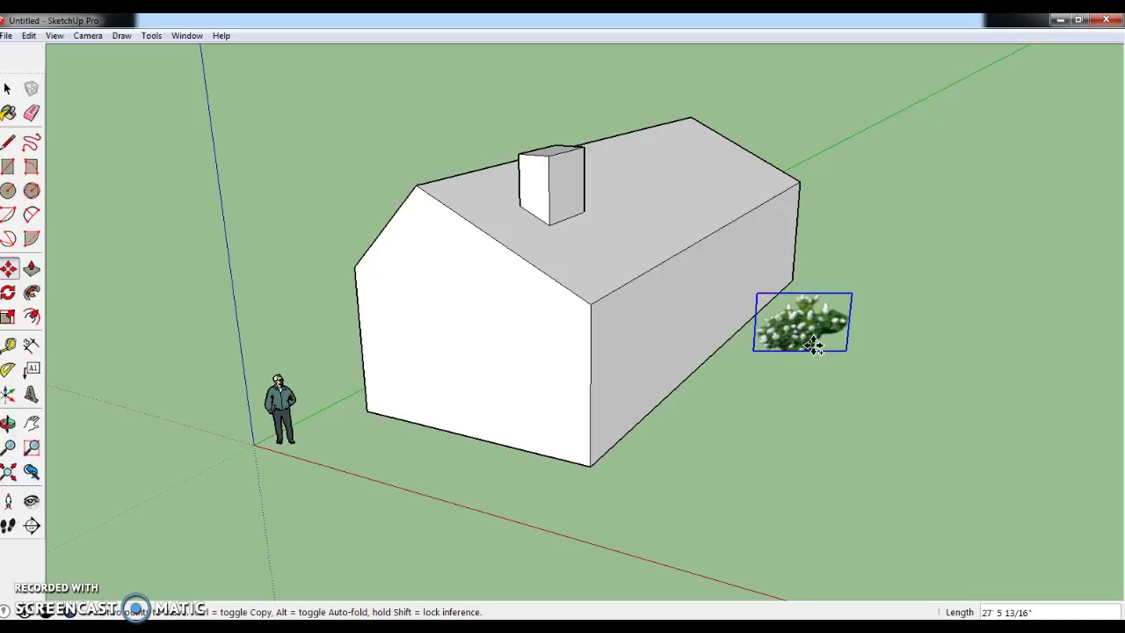
{"action": "left_click", "coordinate": [771, 377]}
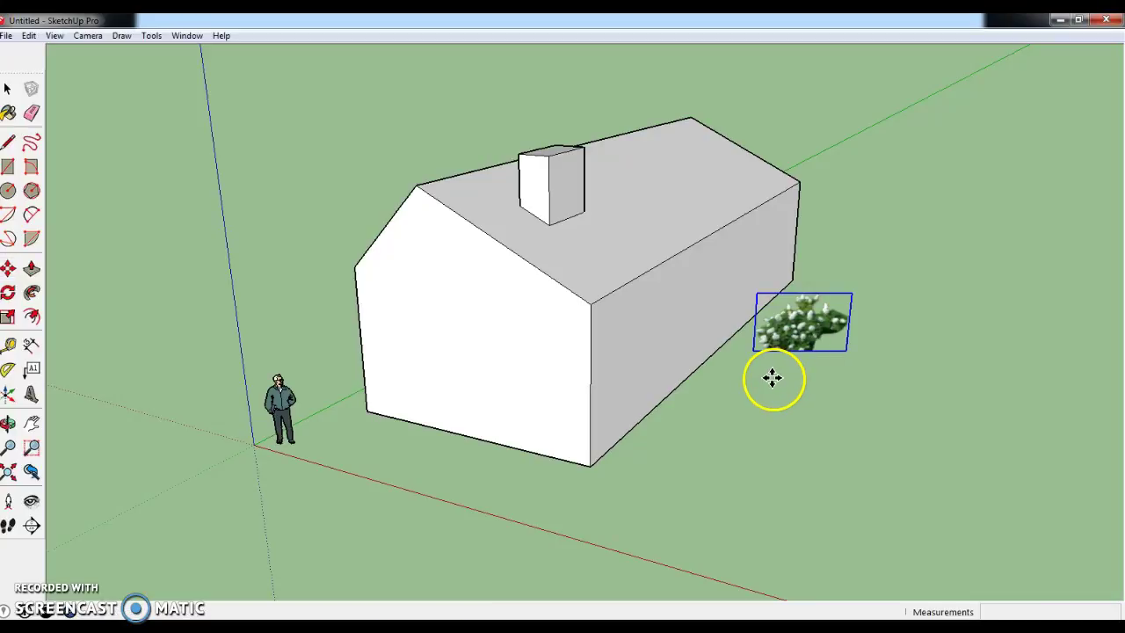
{"action": "left_click", "coordinate": [695, 406]}
{"action": "left_click", "coordinate": [695, 405]}
{"action": "left_click", "coordinate": [630, 467]}
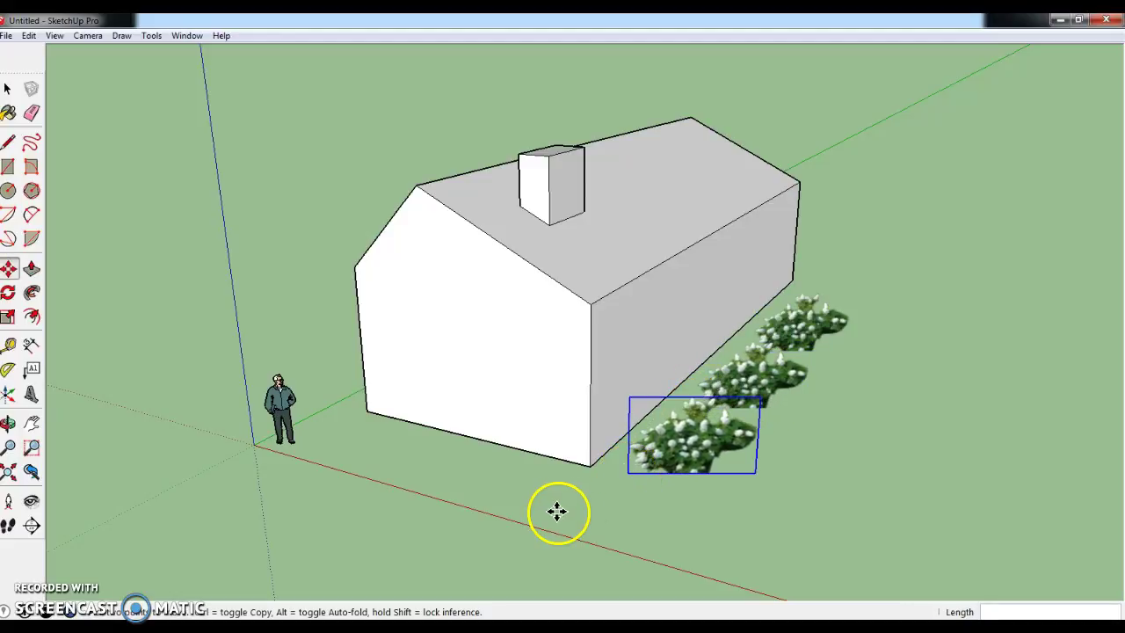
Step: Open the 3D Warehouse model library and search it for "tree"
{"action": "left_click", "coordinate": [6, 36]}
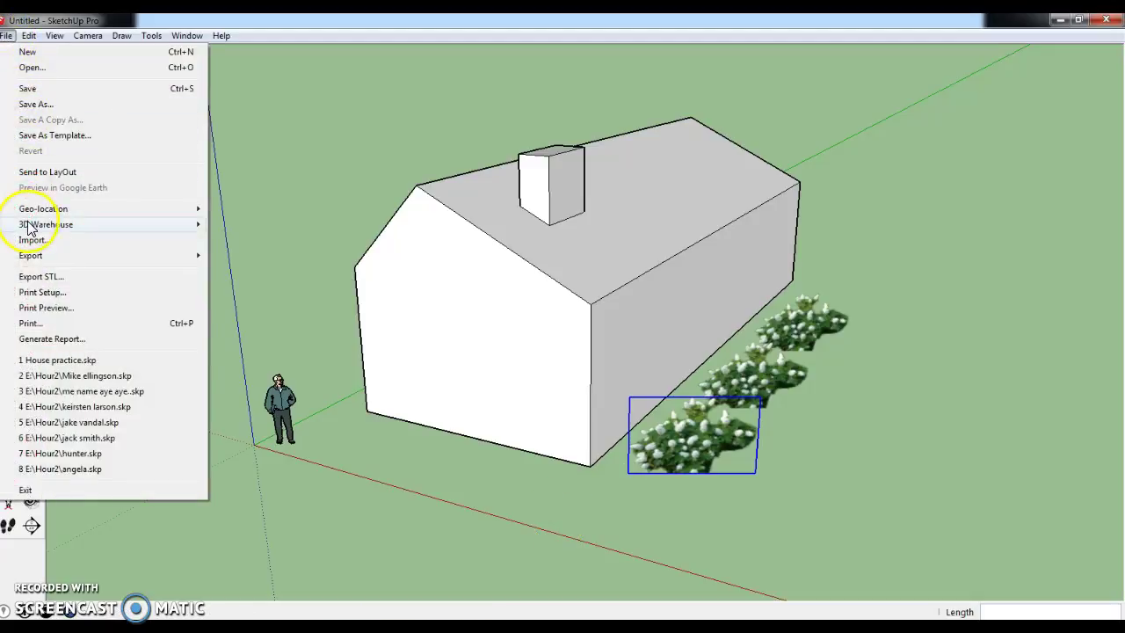
{"action": "mouse_move", "coordinate": [32, 229]}
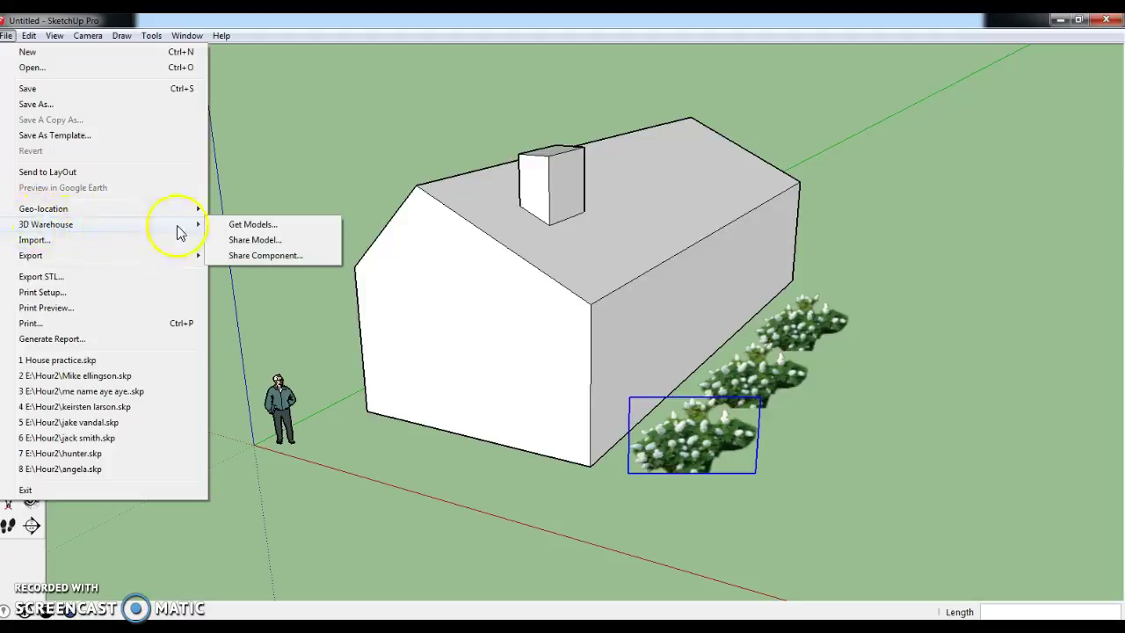
{"action": "left_click", "coordinate": [235, 224]}
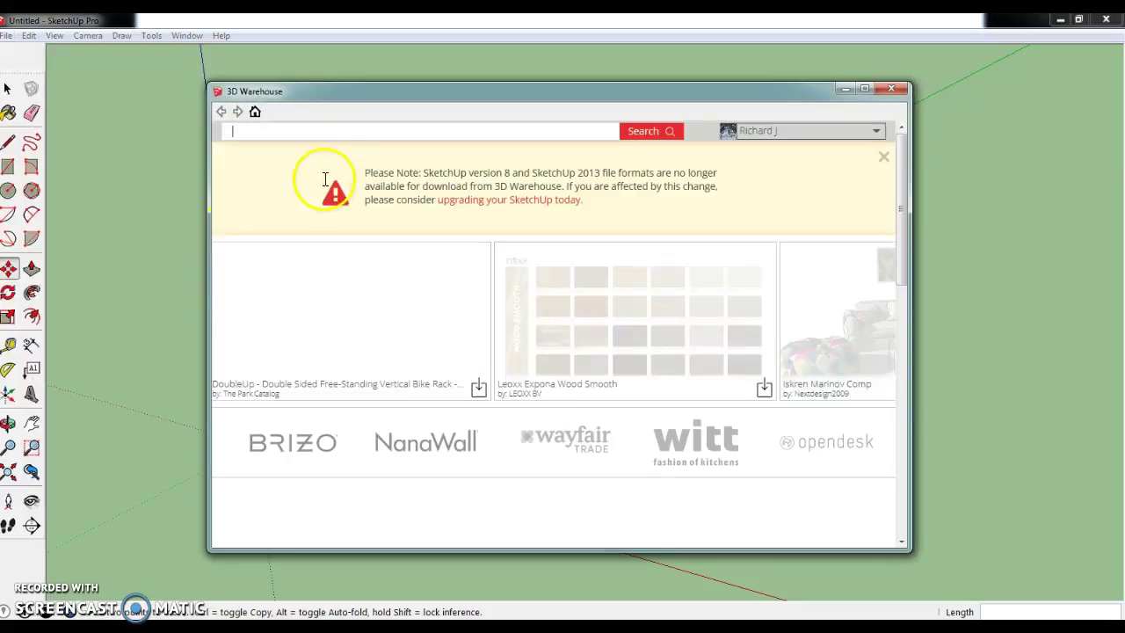
{"action": "left_click", "coordinate": [319, 132]}
{"action": "type", "text": "tree"}
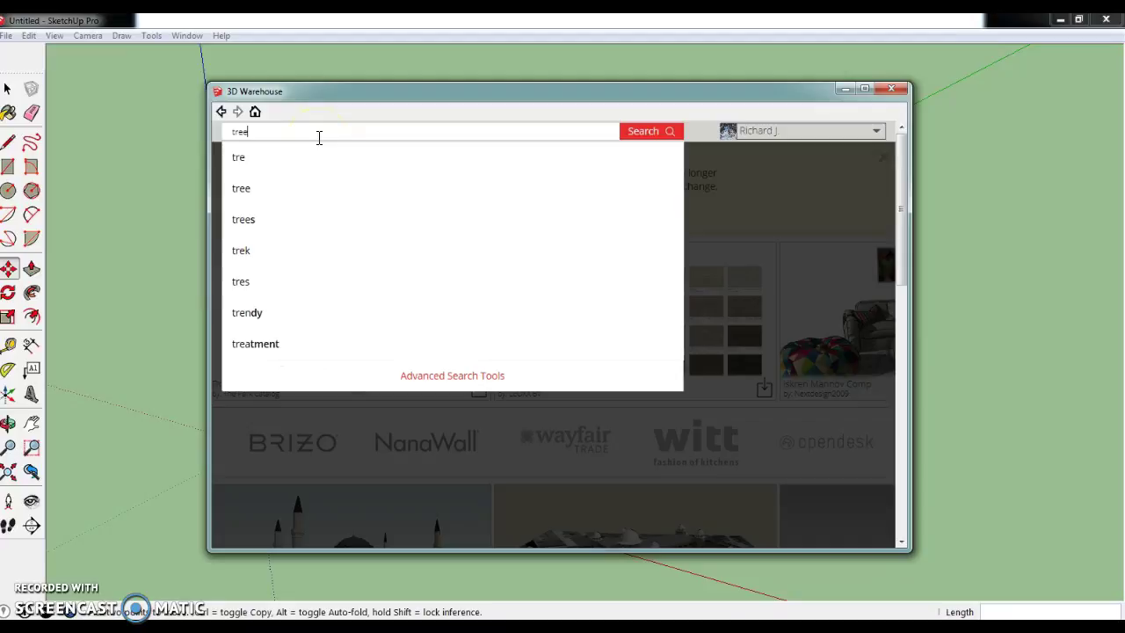
{"action": "key", "text": "Return"}
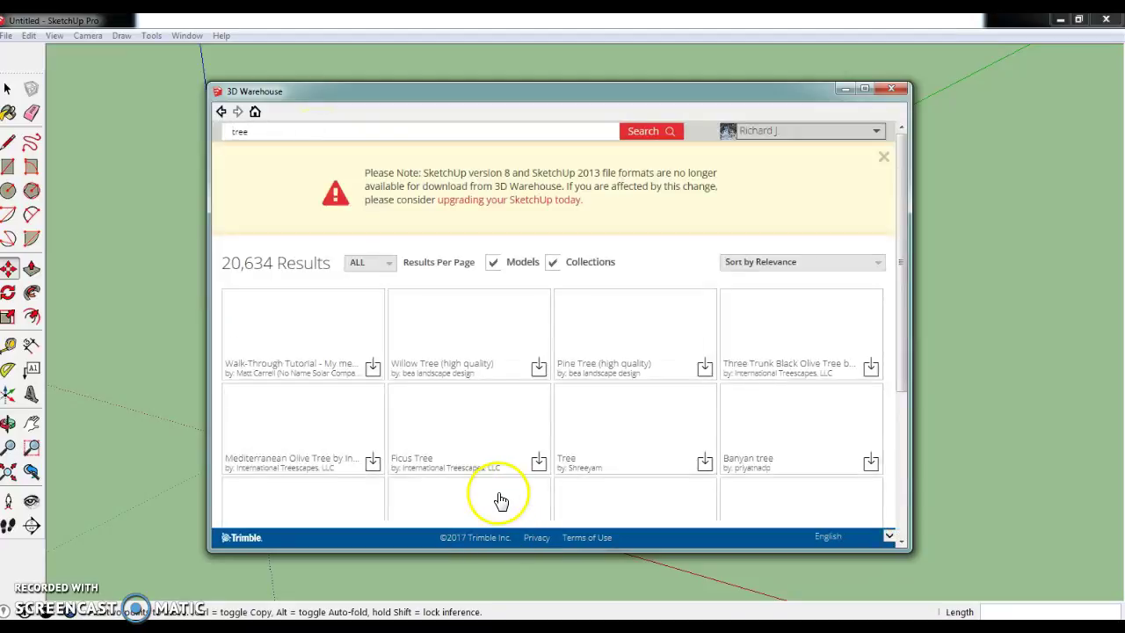
Step: Choose the "big broadleaf tree fall 1" model from the search results and load it directly into the model
{"action": "scroll", "coordinate": [461, 424], "scroll_direction": "down", "scroll_amount": 3}
{"action": "scroll", "coordinate": [463, 423], "scroll_direction": "down", "scroll_amount": 4}
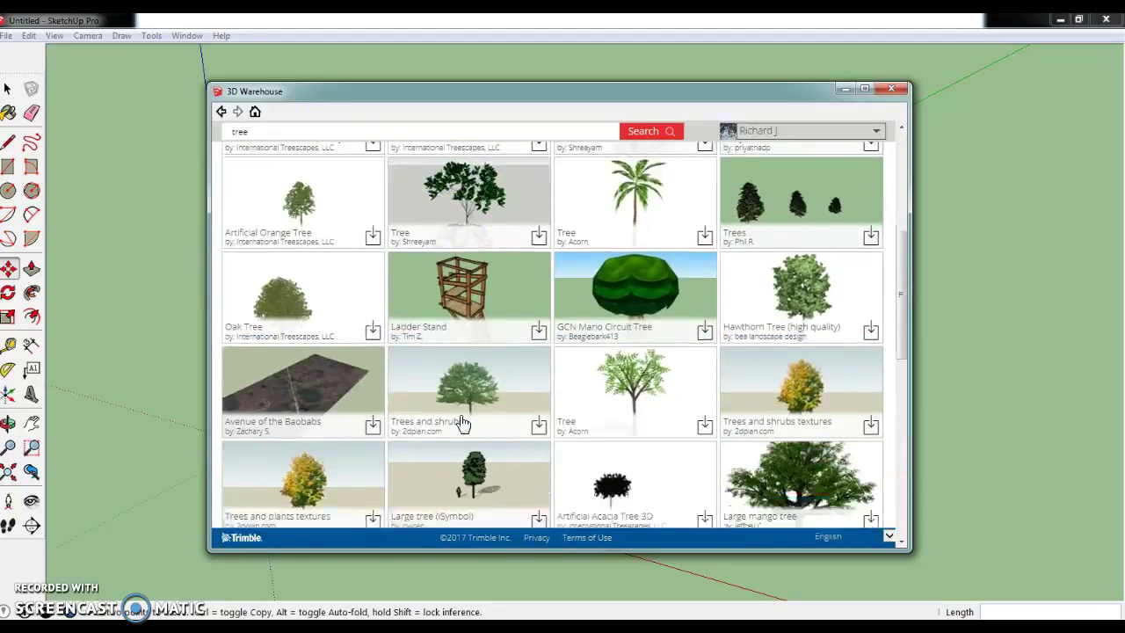
{"action": "scroll", "coordinate": [463, 424], "scroll_direction": "down", "scroll_amount": 2}
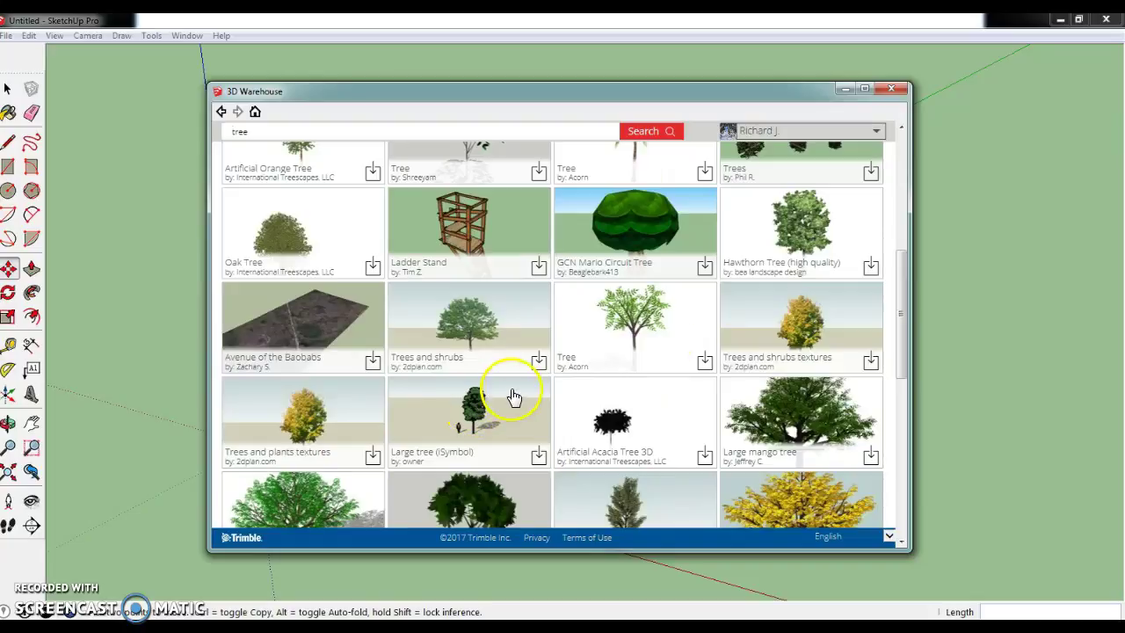
{"action": "scroll", "coordinate": [659, 409], "scroll_direction": "down", "scroll_amount": 3}
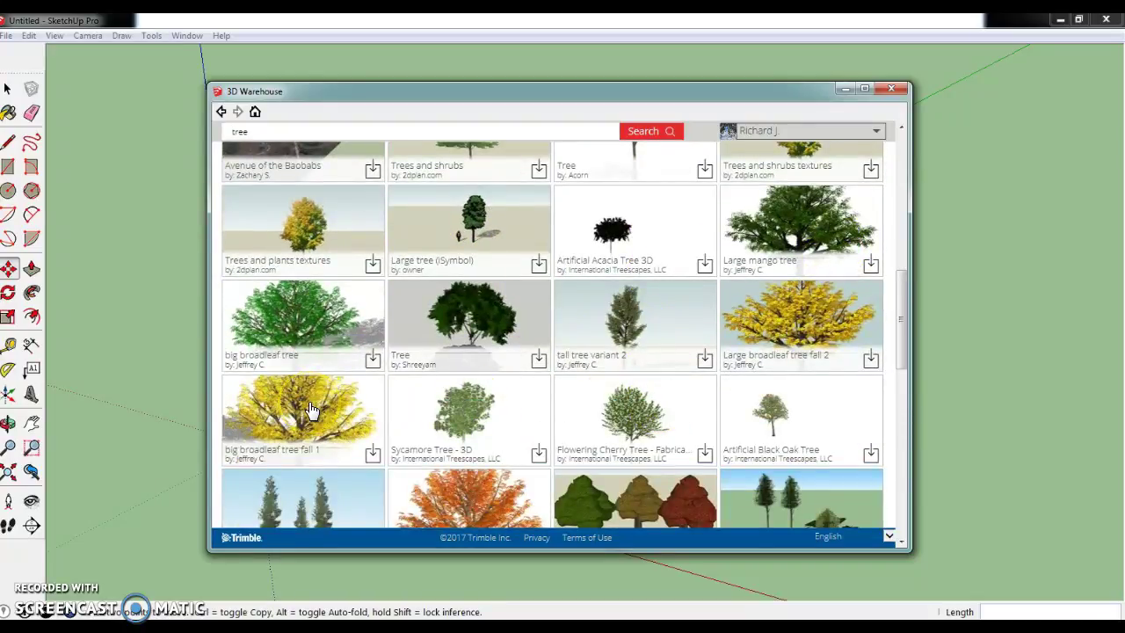
{"action": "left_click", "coordinate": [310, 408]}
{"action": "left_click", "coordinate": [812, 260]}
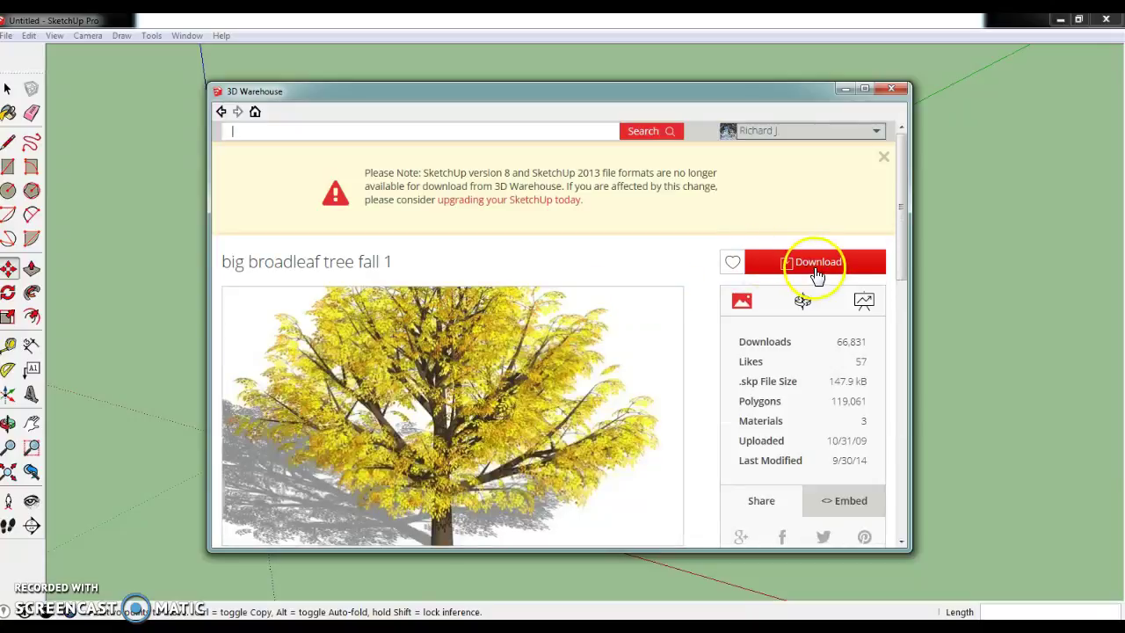
{"action": "left_click", "coordinate": [501, 354]}
{"action": "left_click", "coordinate": [500, 354]}
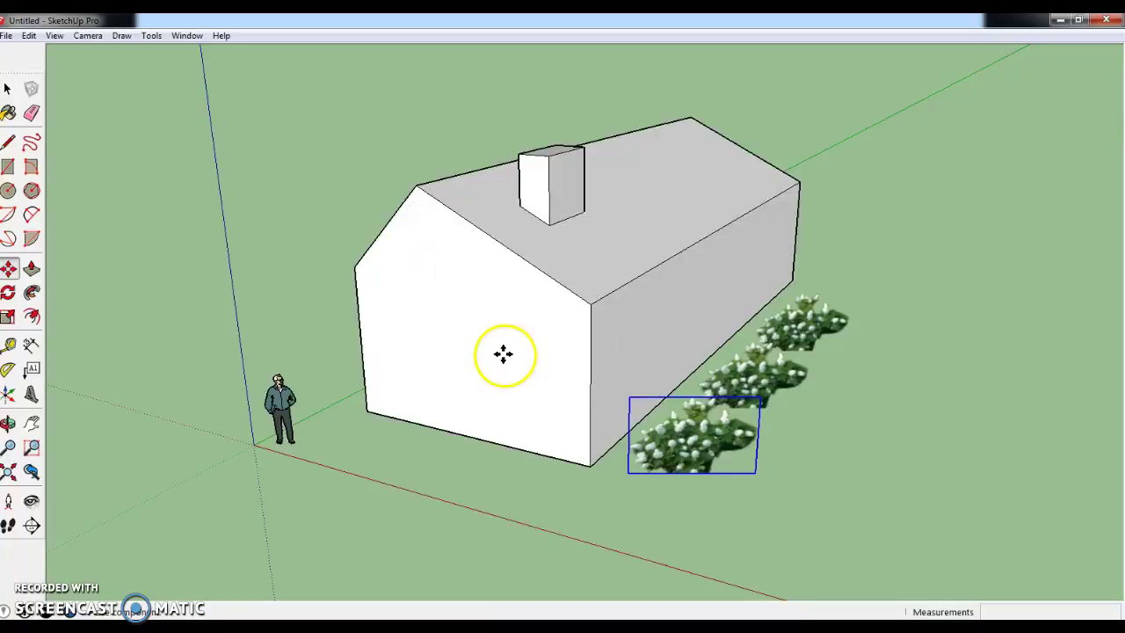